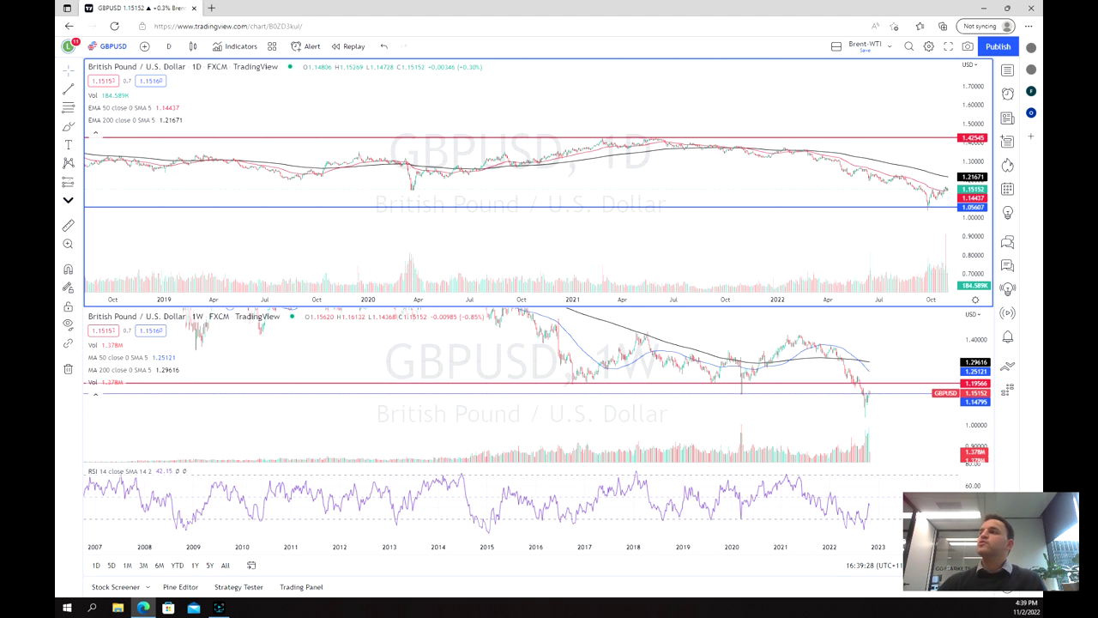
# Maximize the weekly GBPUSD pane with Alt+Enter and zoom it to show 2008–2023.
pyautogui.click(759, 341)
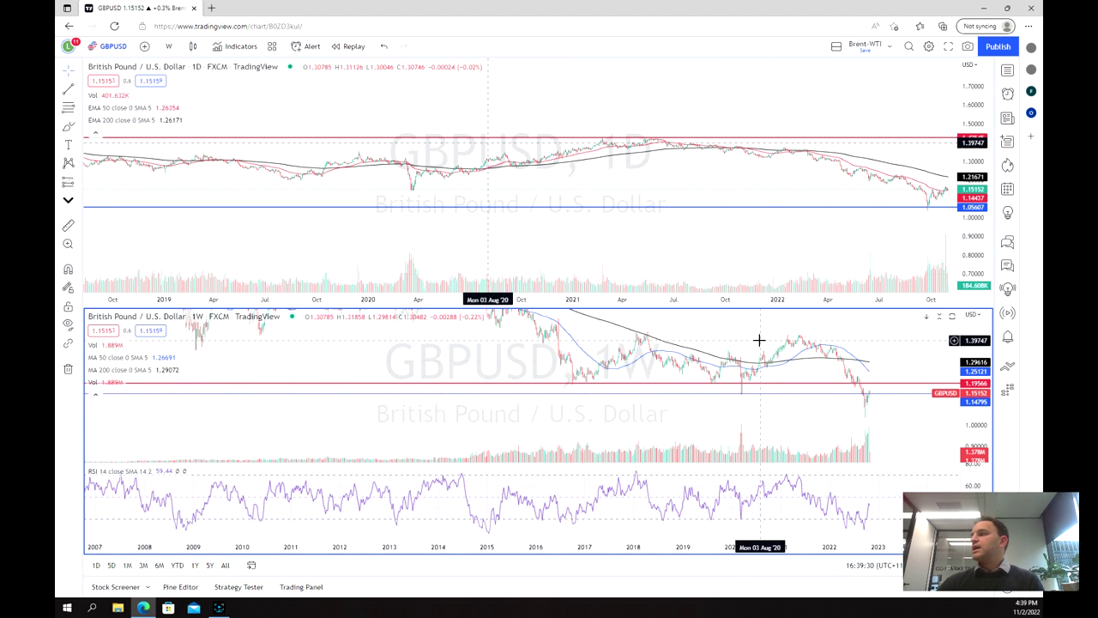
pyautogui.scroll(-5, 759, 341)
pyautogui.scroll(-5, 756, 346)
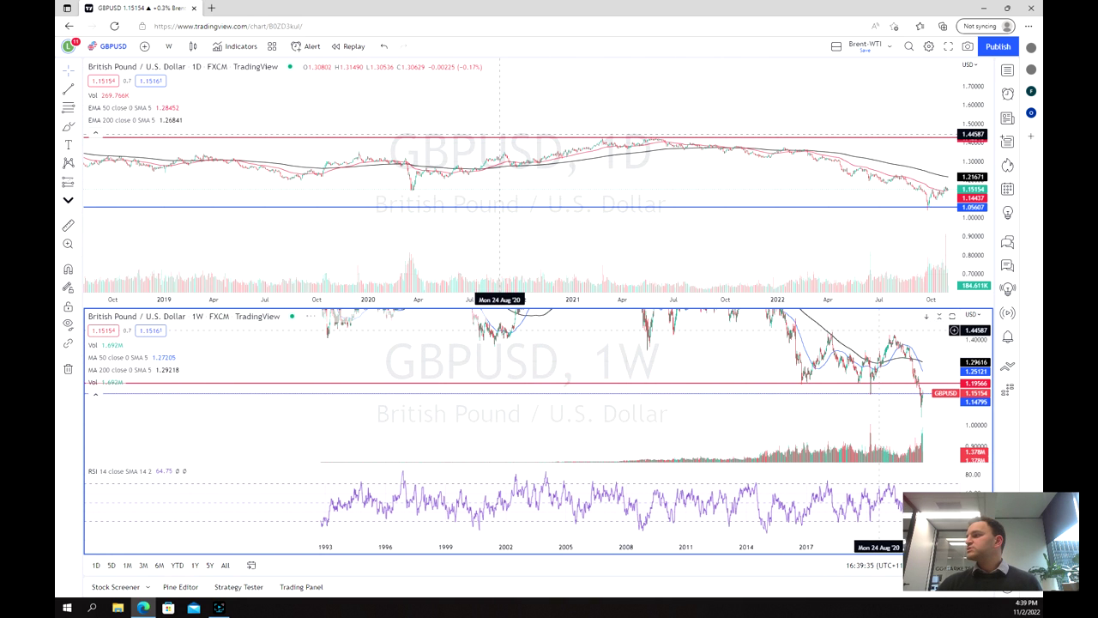
pyautogui.scroll(-2, 879, 329)
pyautogui.hotkey('alt', 'Return')
pyautogui.scroll(5, 749, 373)
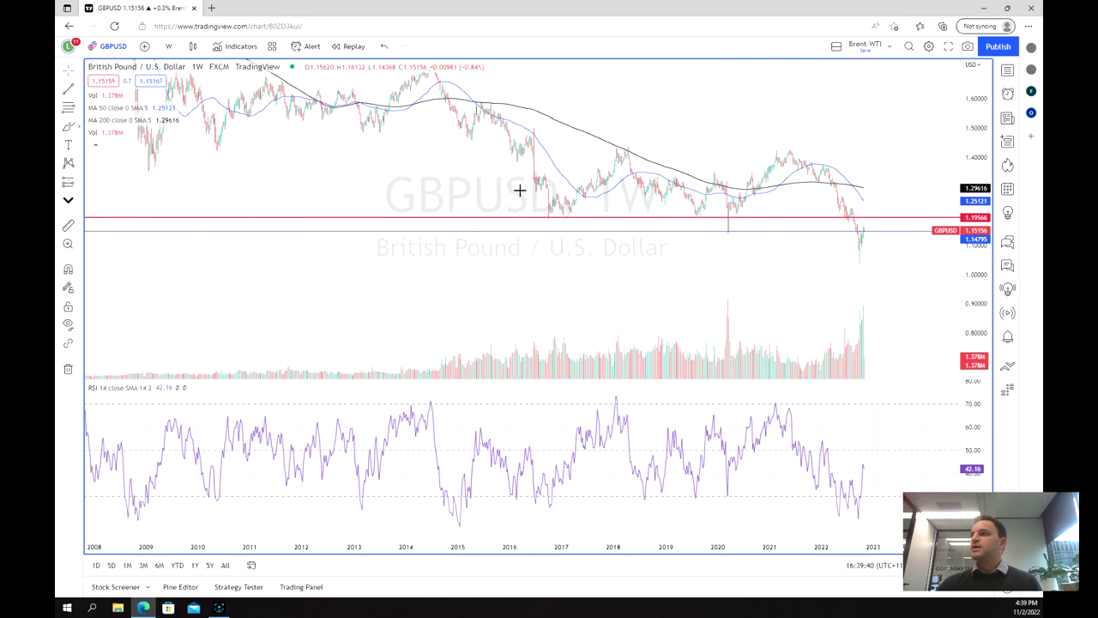
# Brush a U-shaped dip under the latest candles and a circle around the volume spike.
pyautogui.moveTo(845, 231)
pyautogui.mouseDown()
pyautogui.moveTo(856, 270)
pyautogui.moveTo(892, 232)
pyautogui.mouseUp()
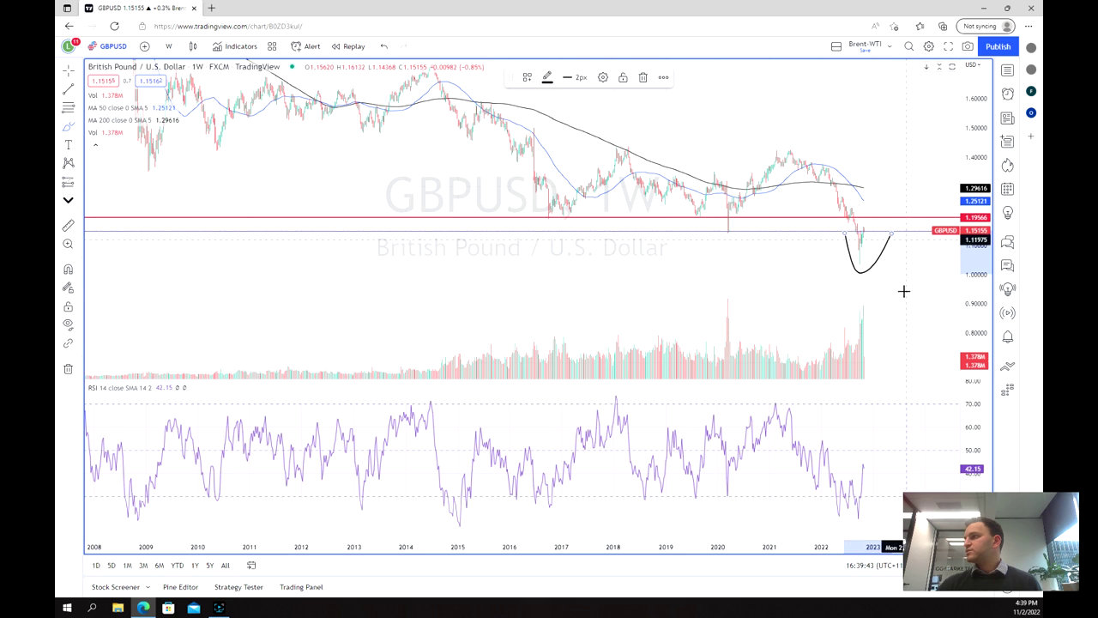
pyautogui.moveTo(843, 317)
pyautogui.mouseDown()
pyautogui.moveTo(890, 299)
pyautogui.moveTo(841, 312)
pyautogui.moveTo(845, 302)
pyautogui.mouseUp()
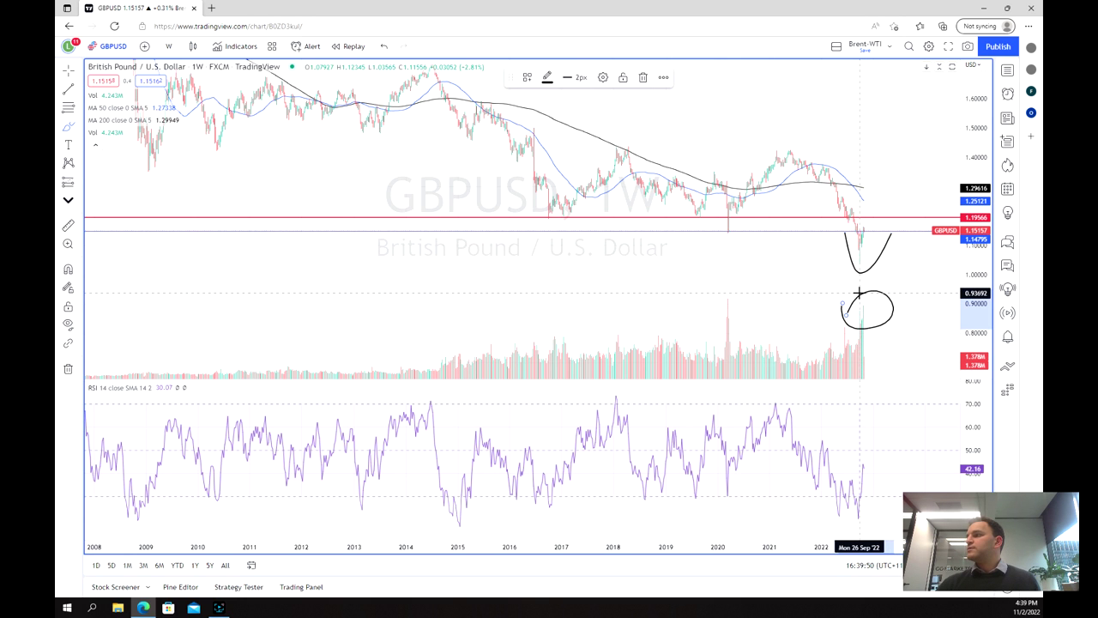
pyautogui.scroll(5, 772, 277)
pyautogui.scroll(-8, 708, 239)
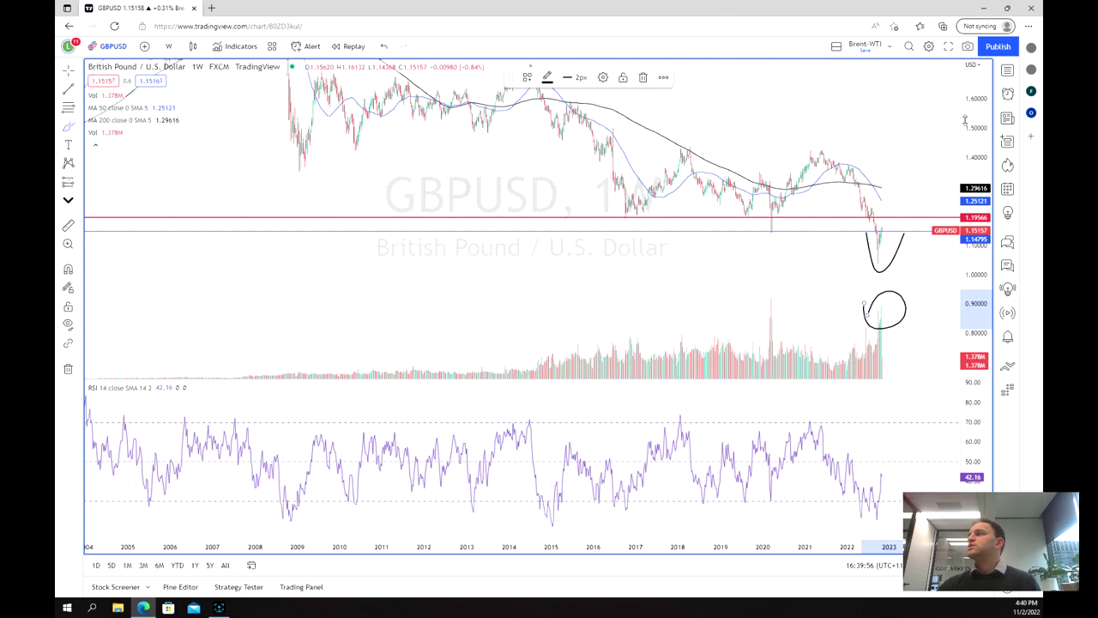
# Drag the red horizontal line down to the 1.14795 support level.
pyautogui.scroll(-3, 944, 211)
pyautogui.scroll(-3, 713, 248)
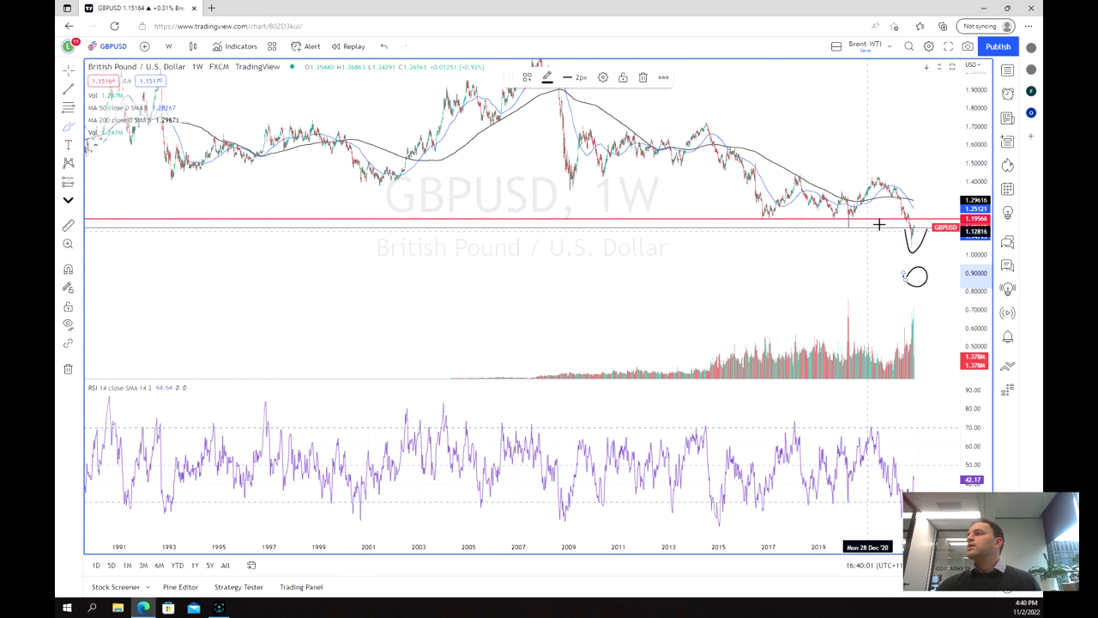
pyautogui.scroll(6, 722, 256)
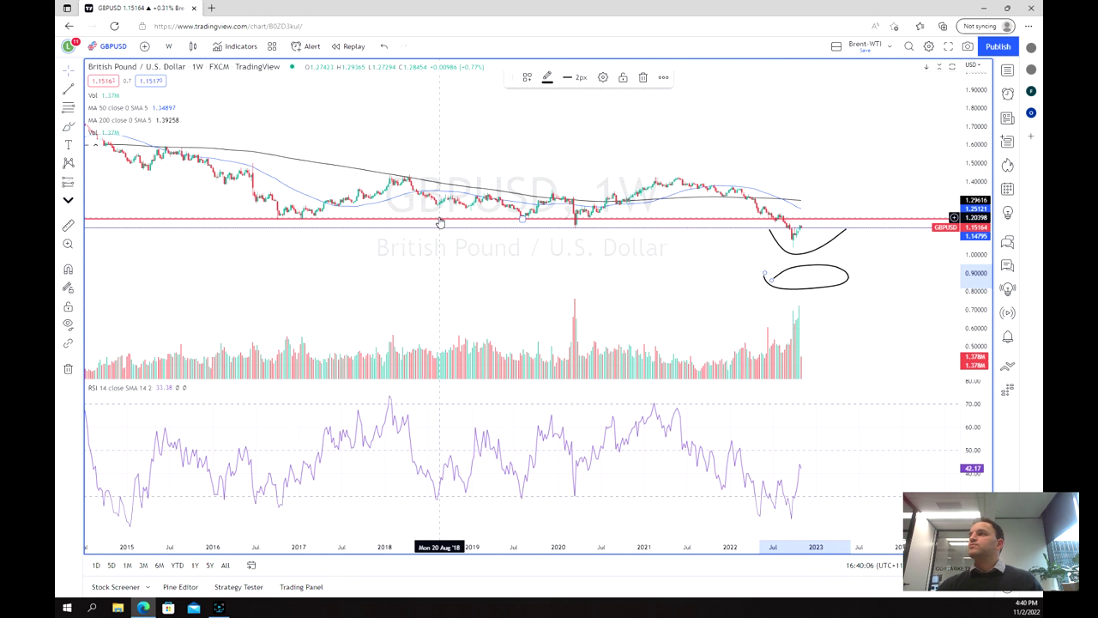
pyautogui.moveTo(440, 223); pyautogui.dragTo(442, 233)
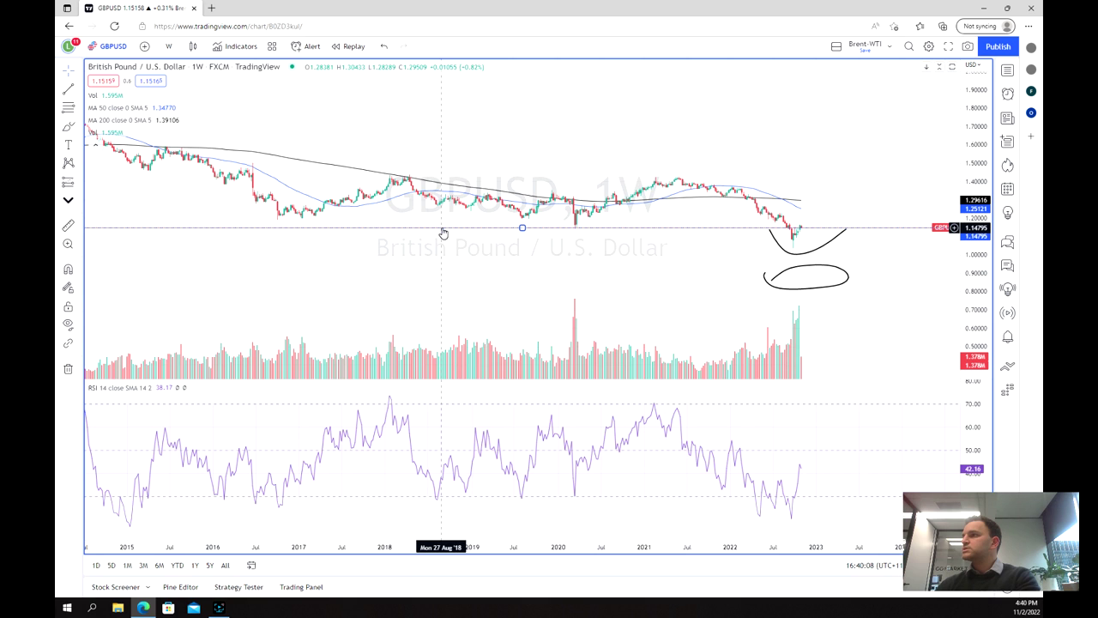
# Zoom the weekly chart out to span roughly 1985–2023.
pyautogui.scroll(-10, 439, 233)
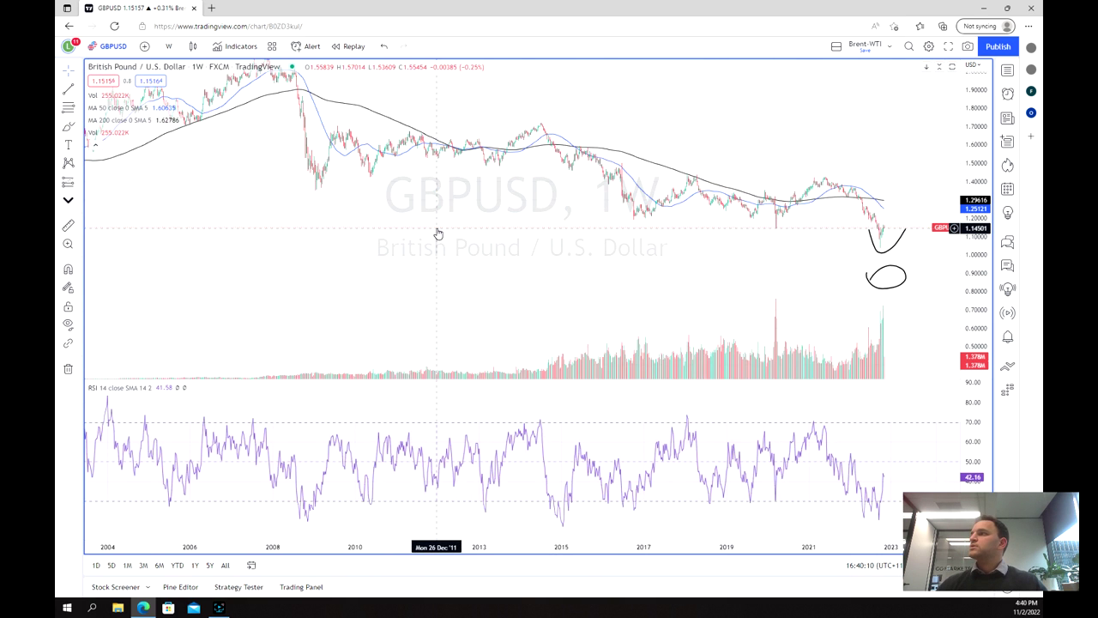
pyautogui.scroll(-5, 438, 233)
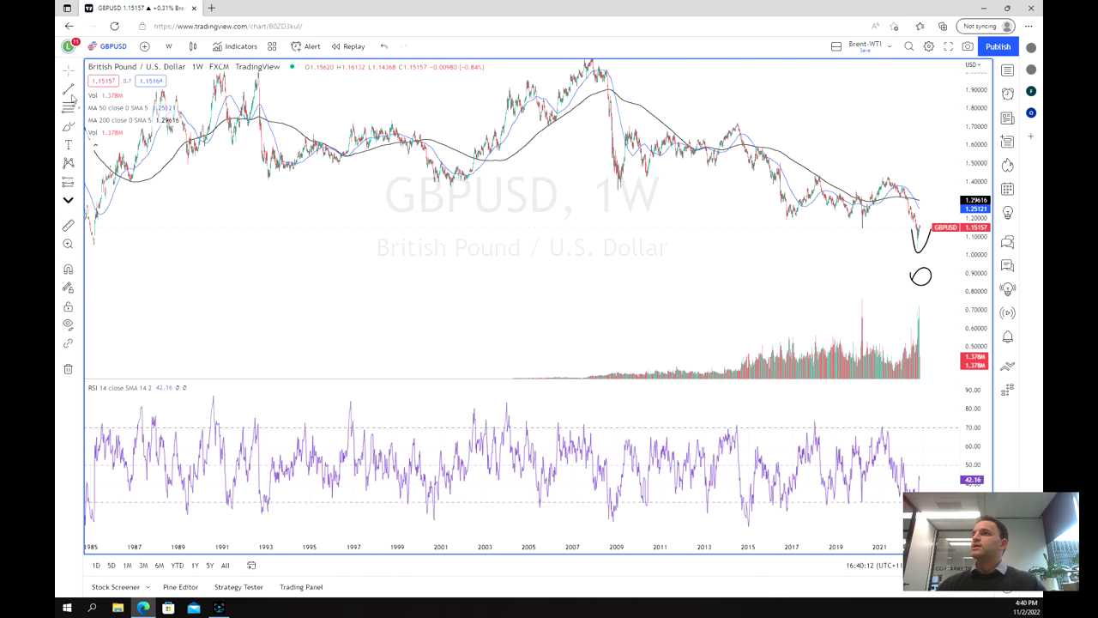
pyautogui.click(76, 148)
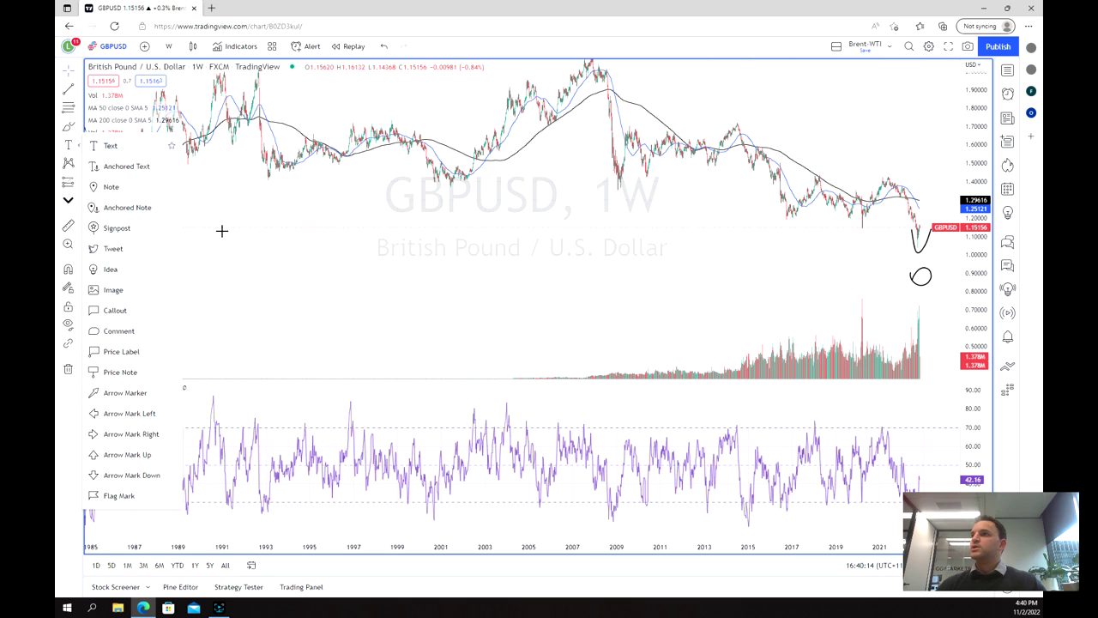
# Draw a thin rectangle over the 1.153–1.193 support zone, extended past the latest bars.
pyautogui.click(74, 128)
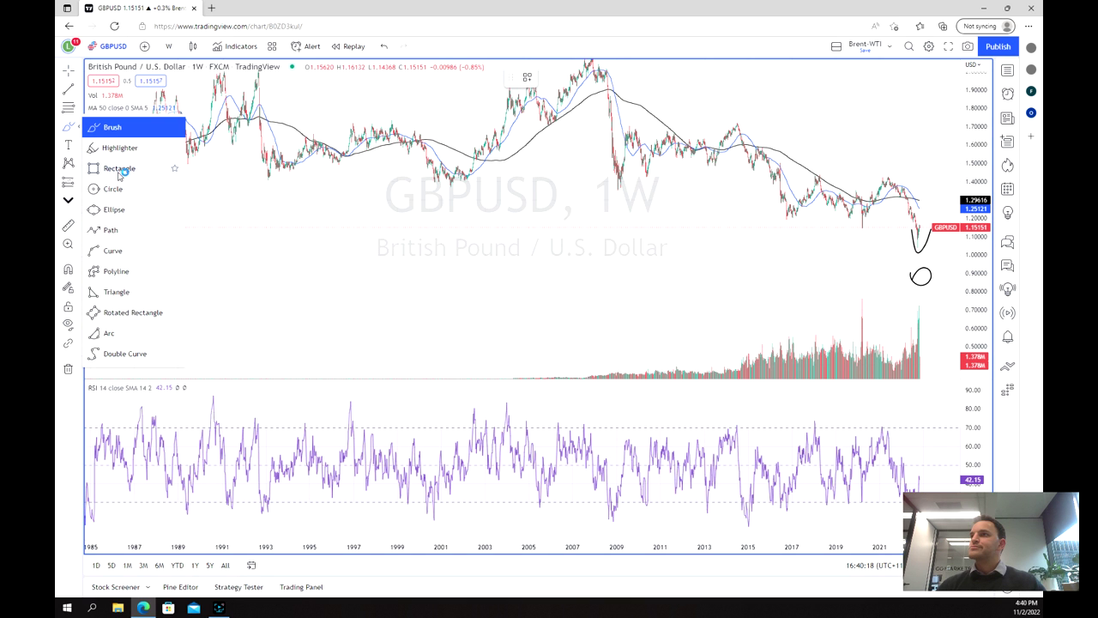
pyautogui.click(320, 233)
pyautogui.scroll(-3, 343, 226)
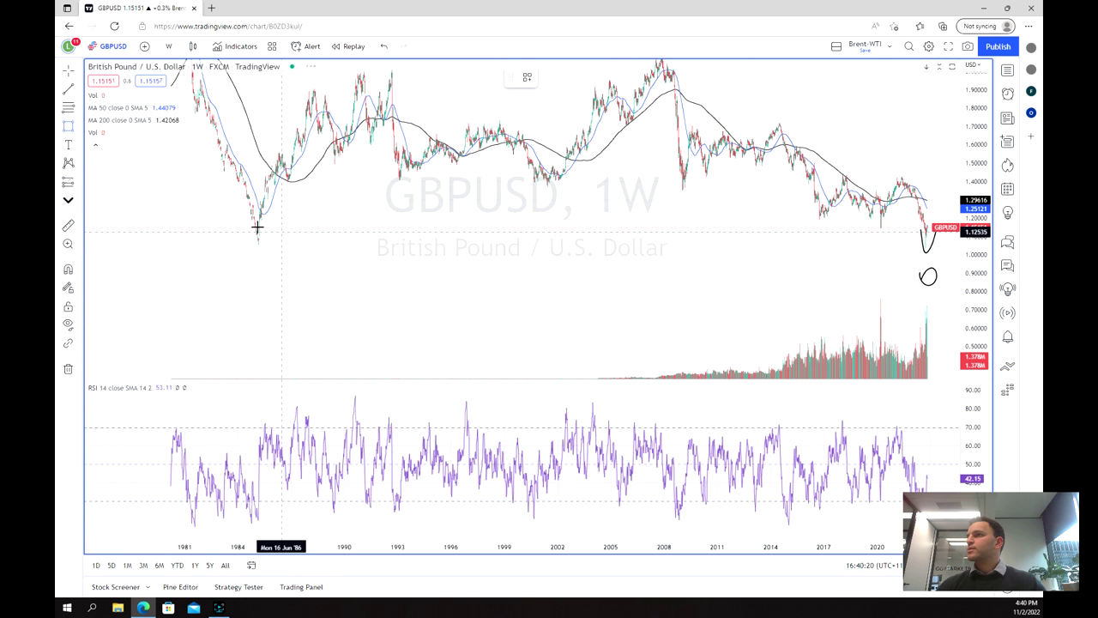
pyautogui.moveTo(255, 219)
pyautogui.mouseDown()
pyautogui.moveTo(797, 282)
pyautogui.moveTo(863, 233)
pyautogui.moveTo(929, 230)
pyautogui.moveTo(915, 226)
pyautogui.mouseUp()
pyautogui.scroll(3, 914, 180)
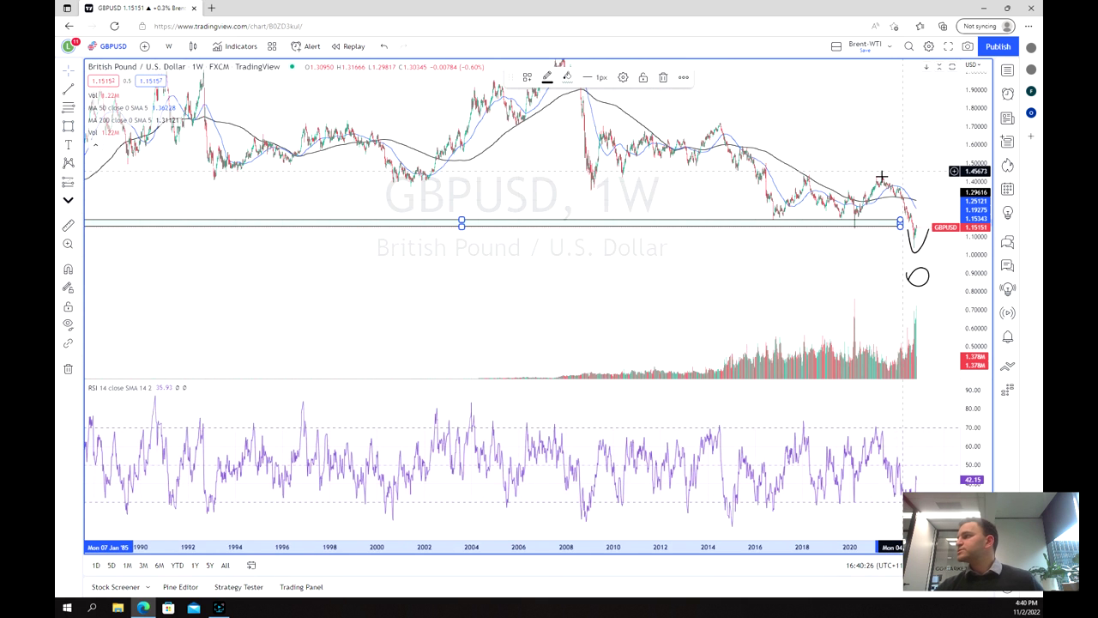
pyautogui.moveTo(889, 225); pyautogui.dragTo(920, 226)
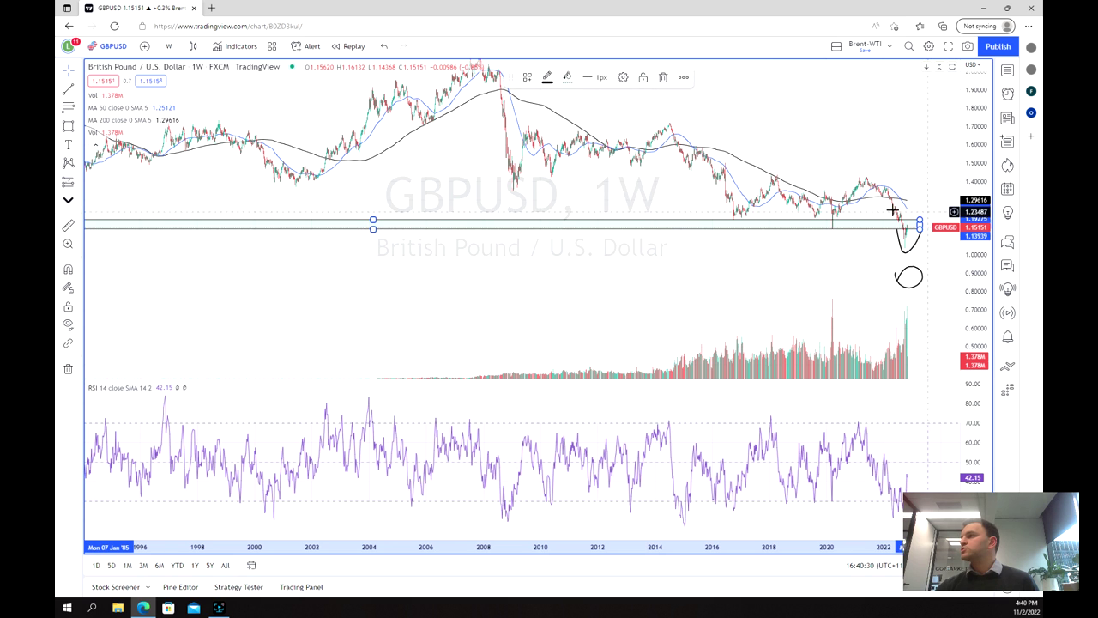
# Select and delete the accidental small drawing from the chart.
pyautogui.scroll(5, 910, 214)
pyautogui.scroll(2, 837, 204)
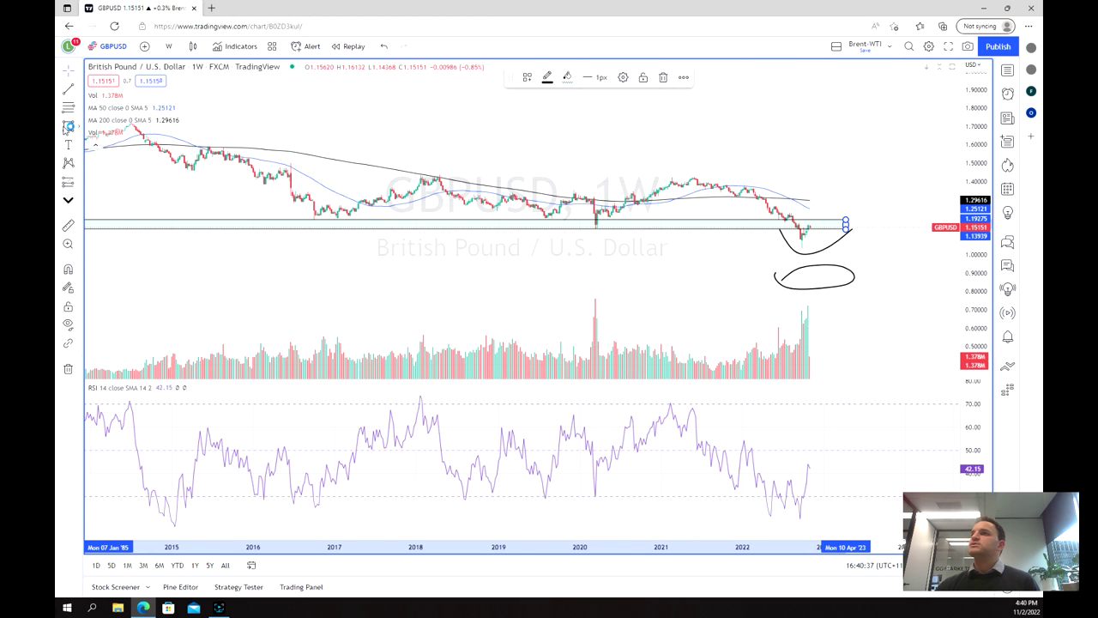
pyautogui.click(259, 157)
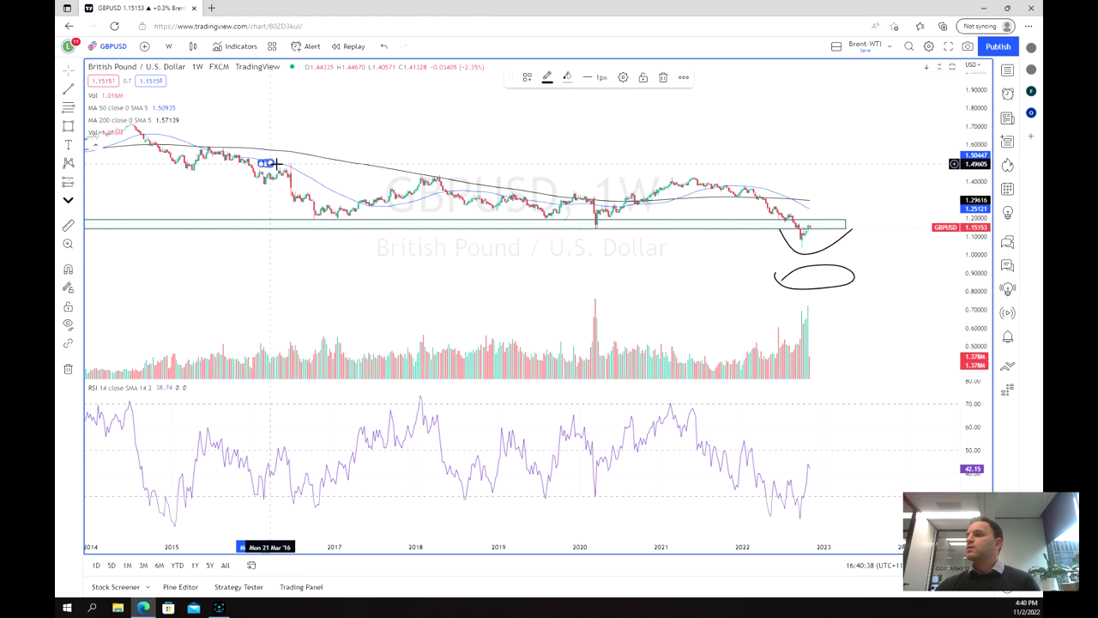
pyautogui.click(663, 77)
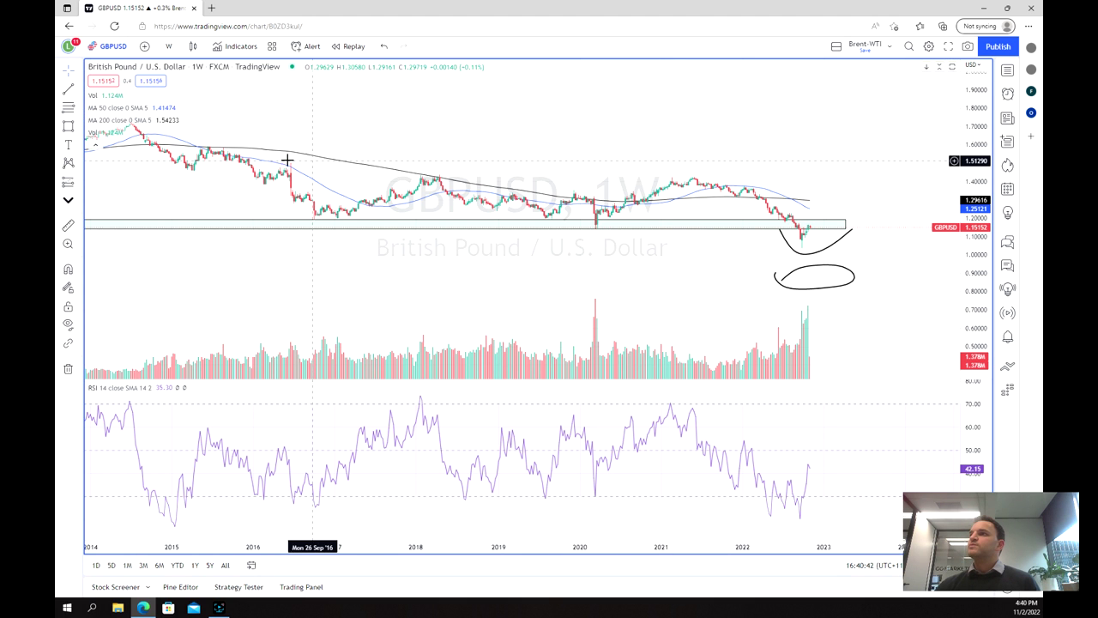
# Draw a rectangle over the 1.415–1.535 resistance zone and brush a projected rally toward it.
pyautogui.moveTo(257, 157)
pyautogui.mouseDown()
pyautogui.moveTo(865, 169)
pyautogui.moveTo(855, 178)
pyautogui.mouseUp()
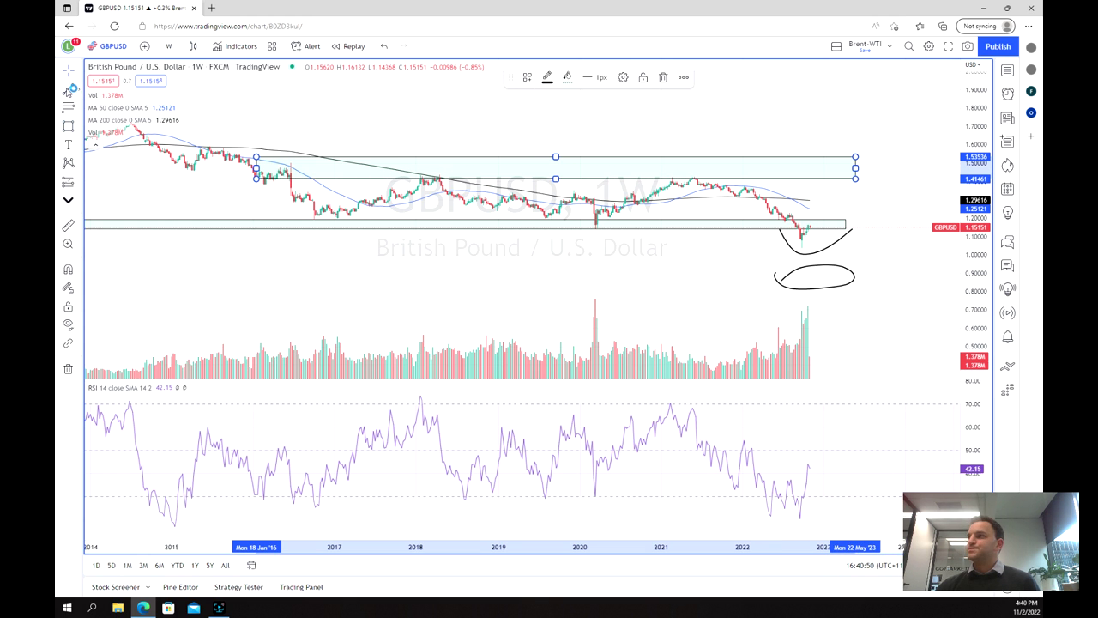
pyautogui.click(74, 127)
pyautogui.click(101, 127)
pyautogui.moveTo(808, 226)
pyautogui.mouseDown()
pyautogui.moveTo(829, 176)
pyautogui.moveTo(872, 218)
pyautogui.moveTo(891, 185)
pyautogui.mouseUp()
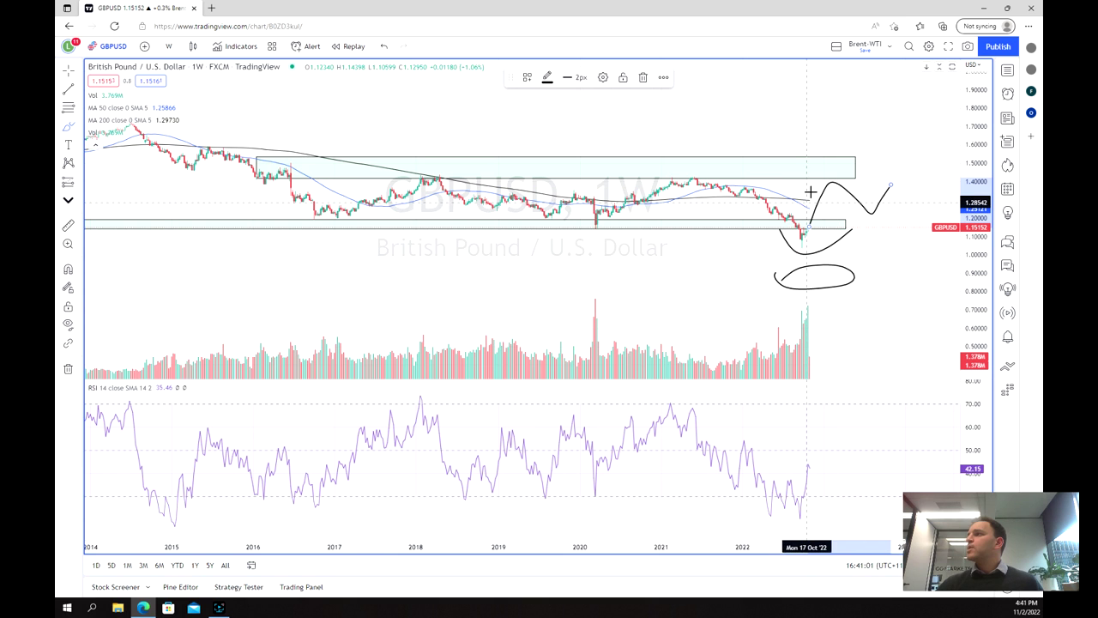
# Brush circles around the moving averages near 1.29 and the 2022 RSI lows.
pyautogui.moveTo(810, 195)
pyautogui.mouseDown()
pyautogui.moveTo(798, 199)
pyautogui.moveTo(814, 204)
pyautogui.mouseUp()
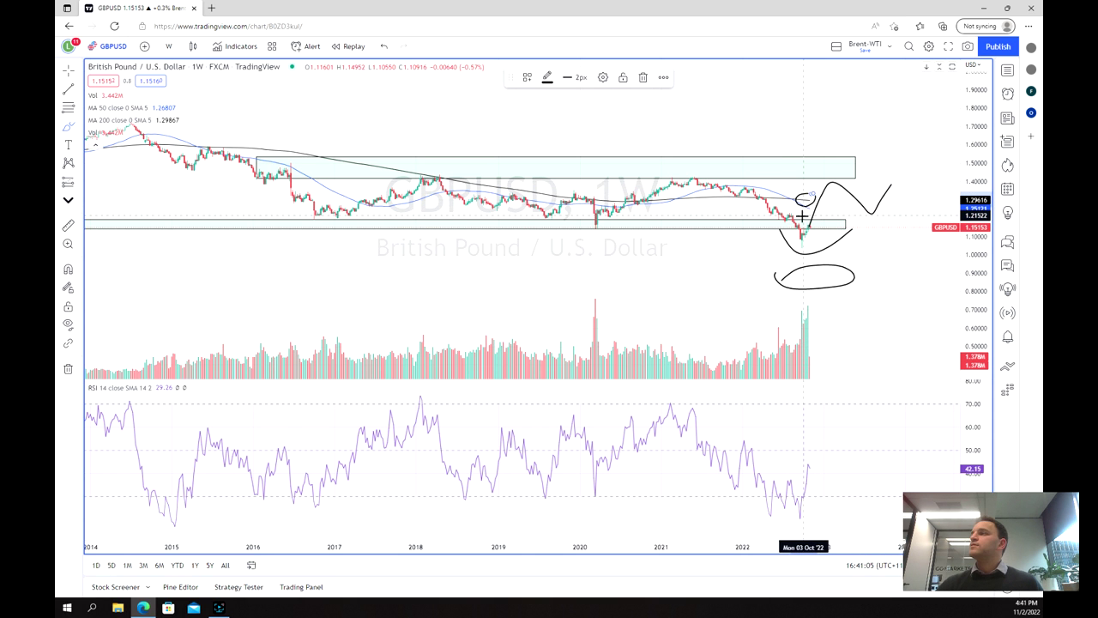
pyautogui.scroll(2, 802, 217)
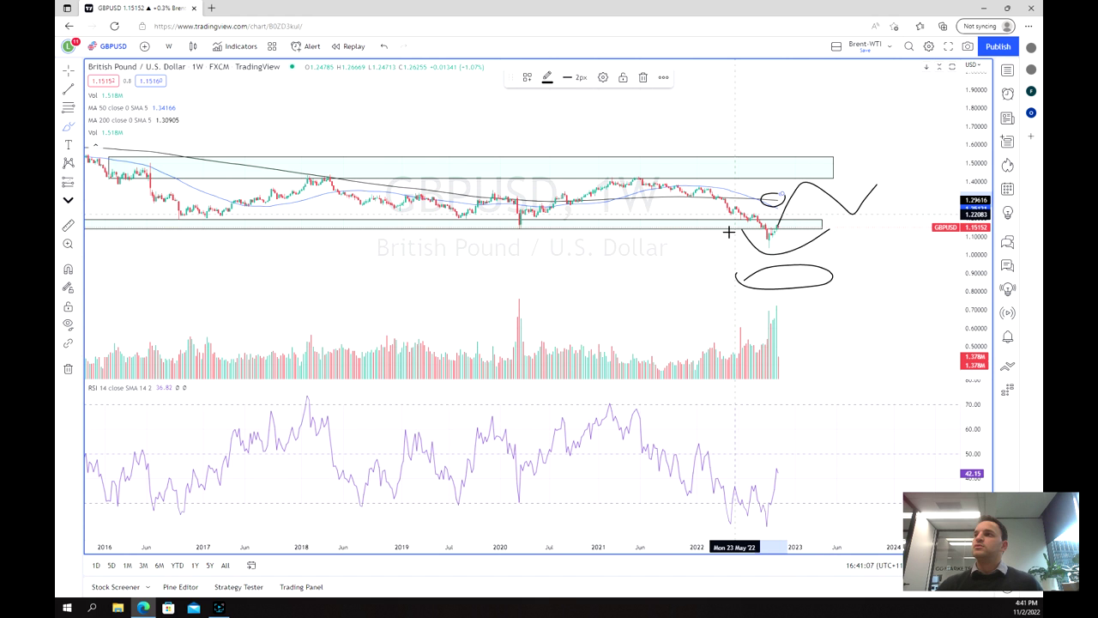
pyautogui.scroll(-3, 728, 230)
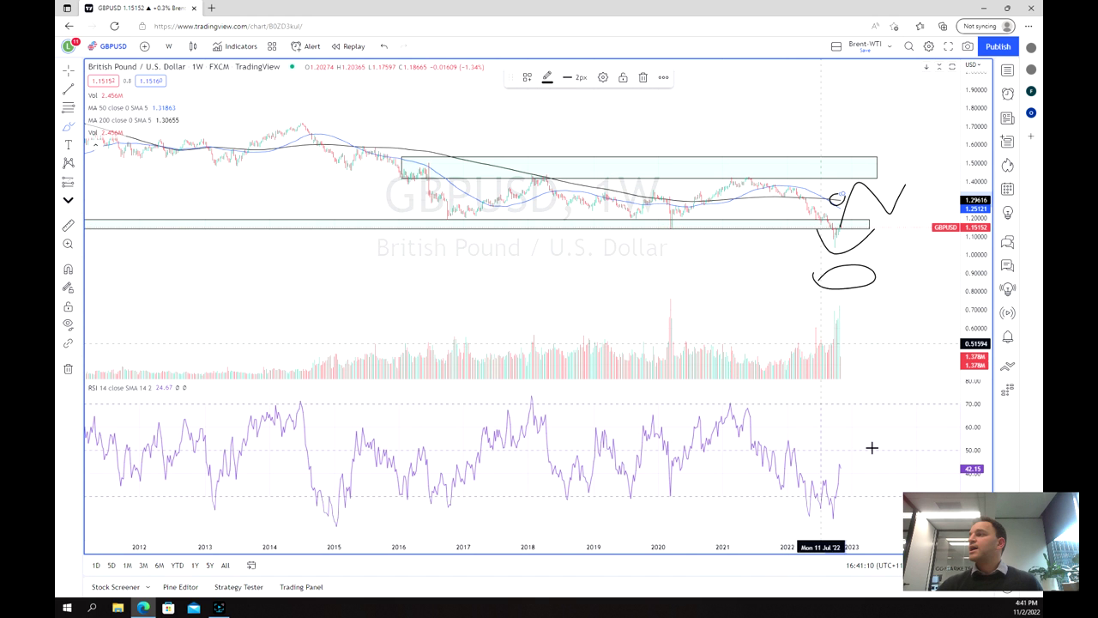
pyautogui.moveTo(837, 493)
pyautogui.mouseDown()
pyautogui.moveTo(804, 507)
pyautogui.moveTo(833, 515)
pyautogui.moveTo(845, 490)
pyautogui.mouseUp()
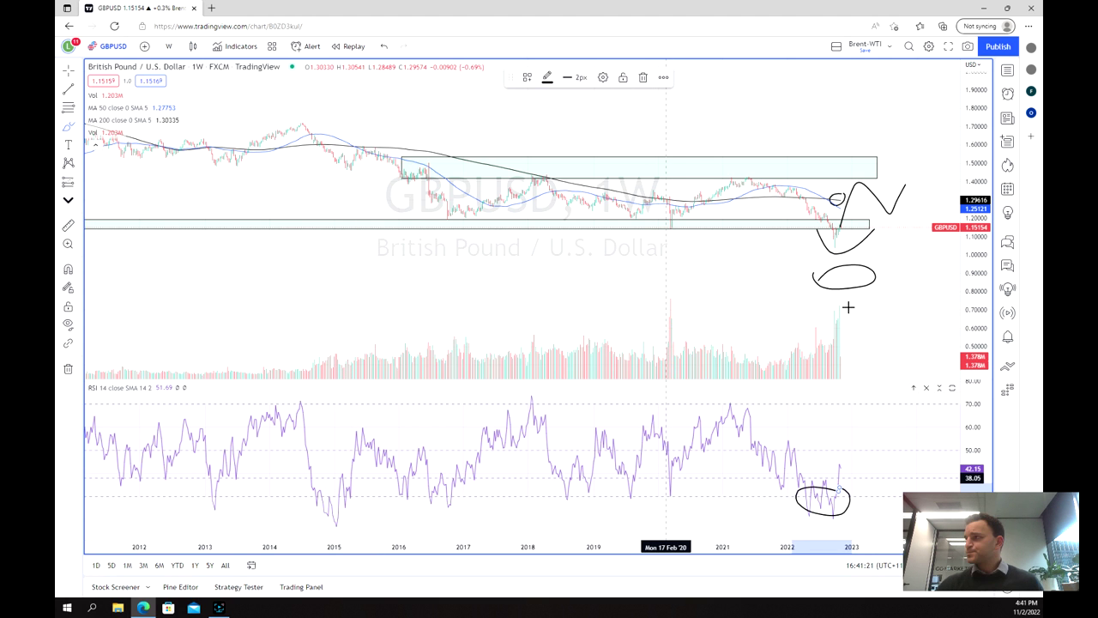
pyautogui.scroll(2, 815, 225)
pyautogui.scroll(2, 815, 225)
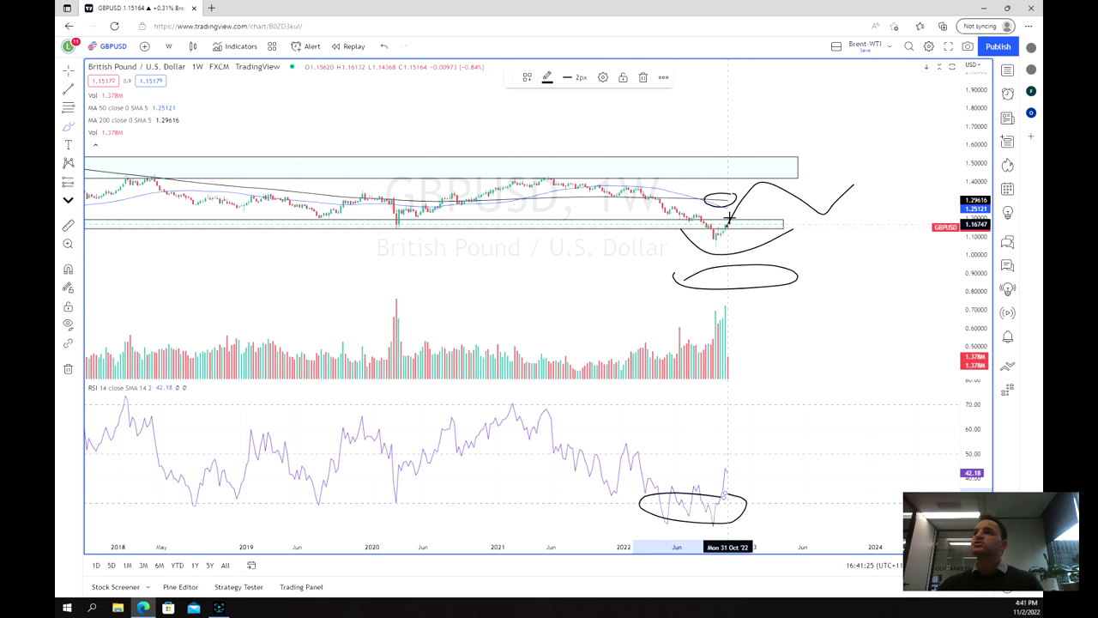
# Delete the projected up-and-down curve drawing from the weekly chart.
pyautogui.click(69, 75)
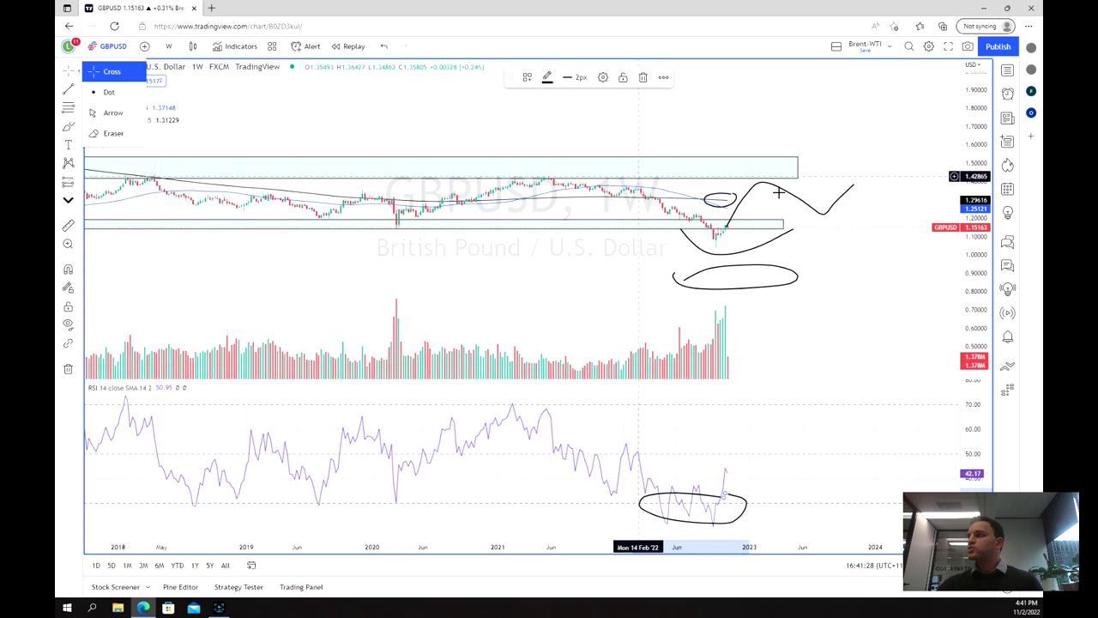
pyautogui.click(775, 191)
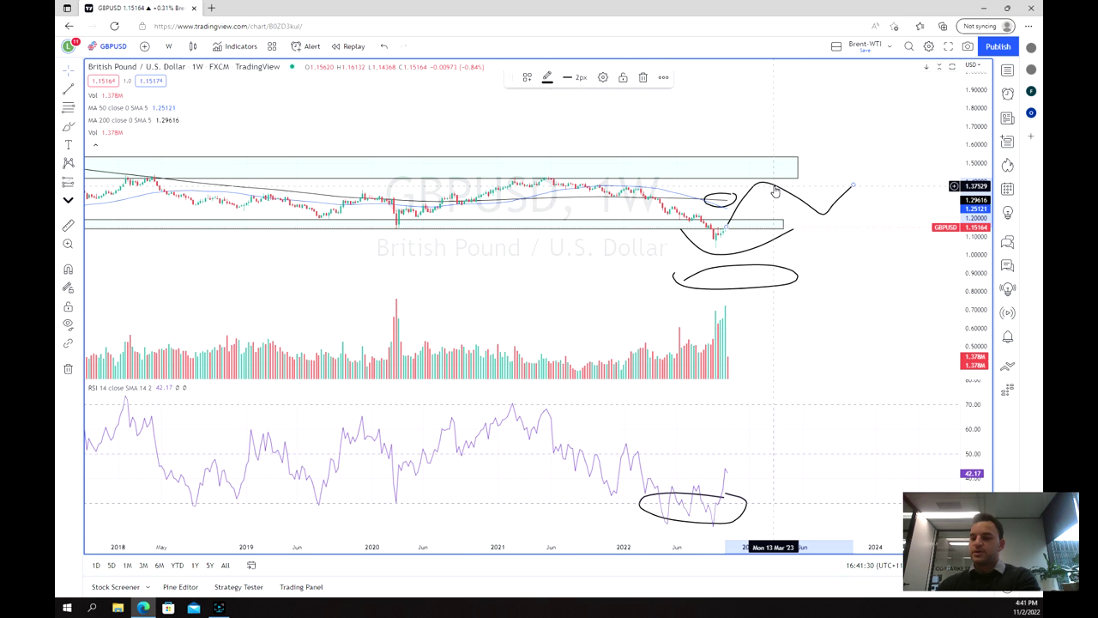
pyautogui.press('Delete')
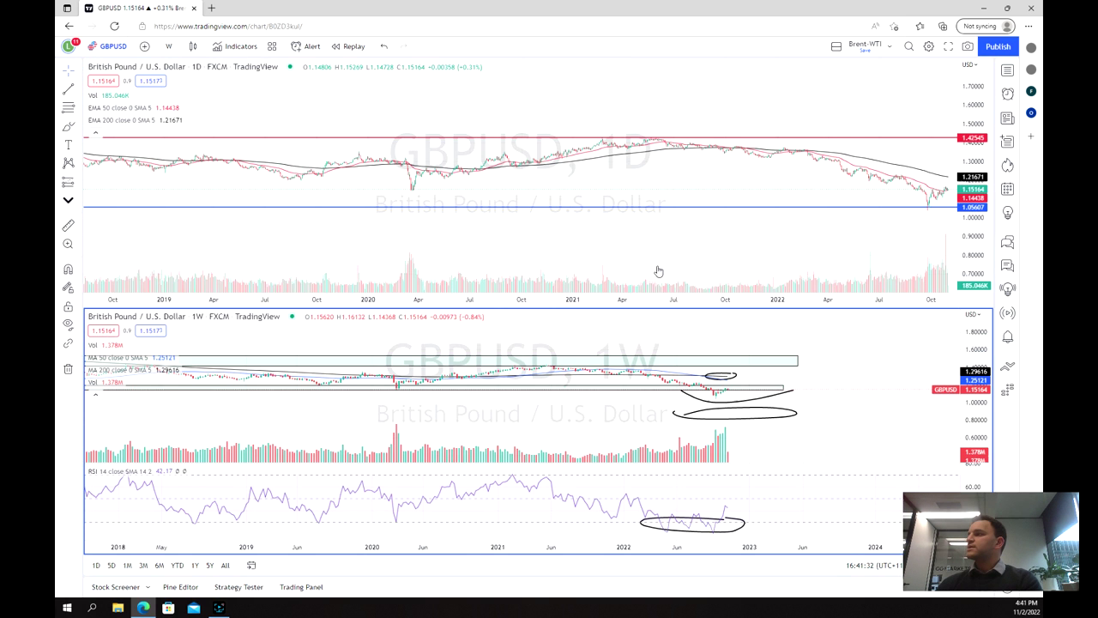
# Maximize the daily GBPUSD pane, leave empty space right of the latest bars, and choose Horizontal Line.
pyautogui.click(858, 220)
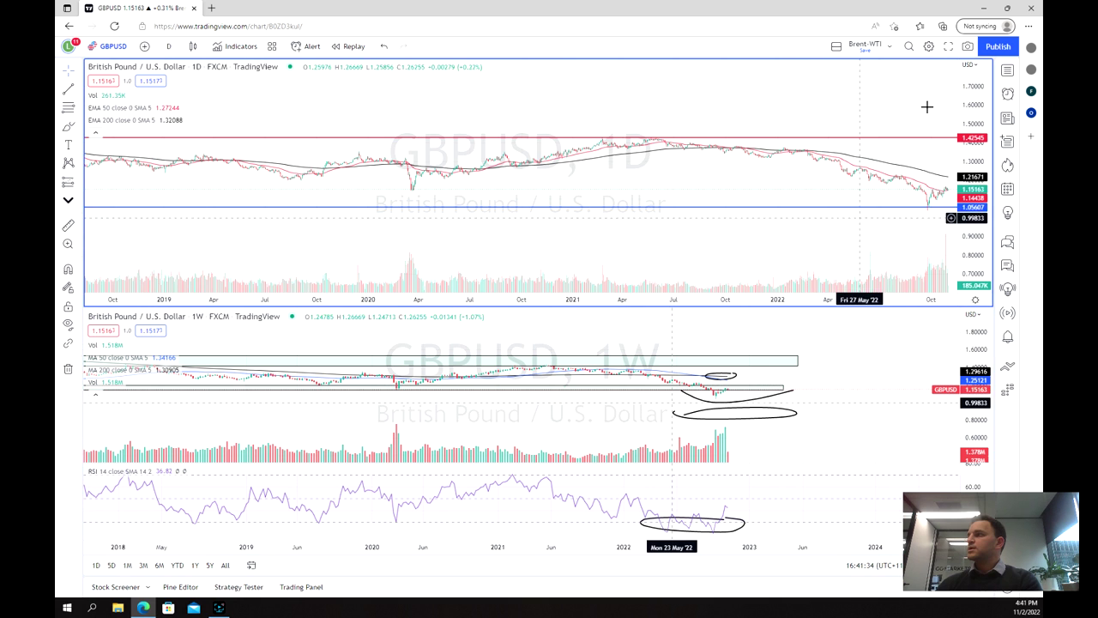
pyautogui.hotkey('alt', 'Return')
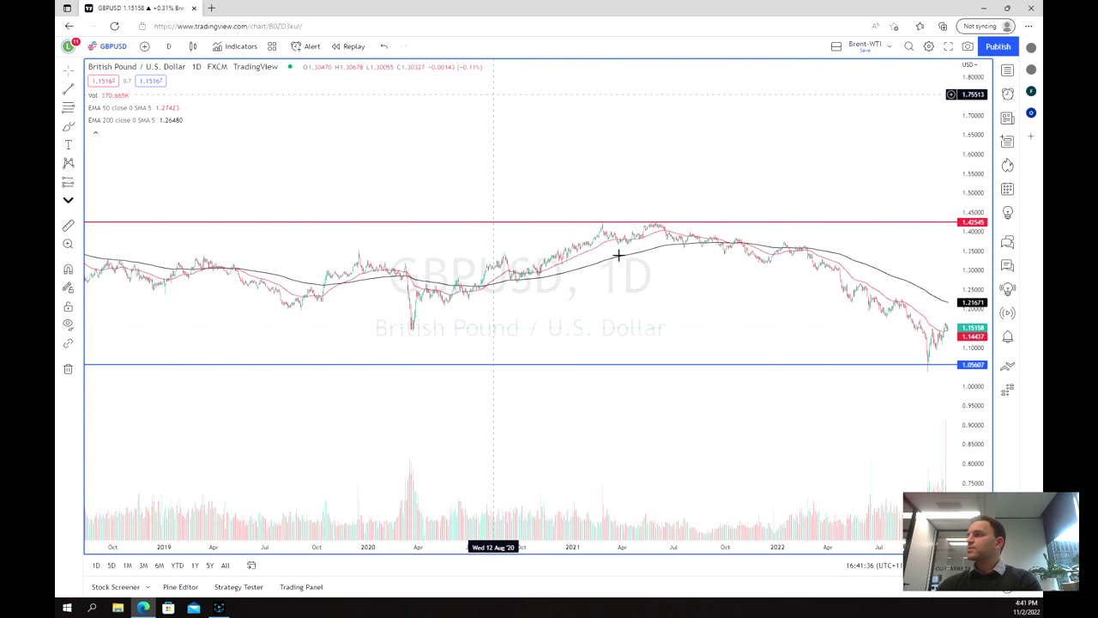
pyautogui.scroll(5, 615, 248)
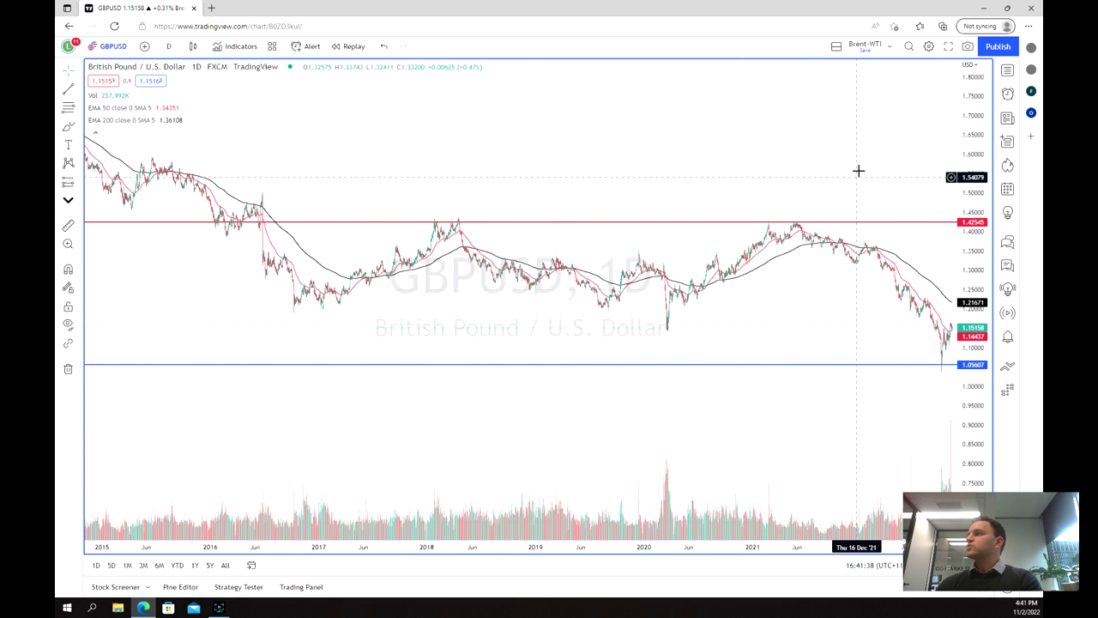
pyautogui.moveTo(768, 166); pyautogui.dragTo(628, 160)
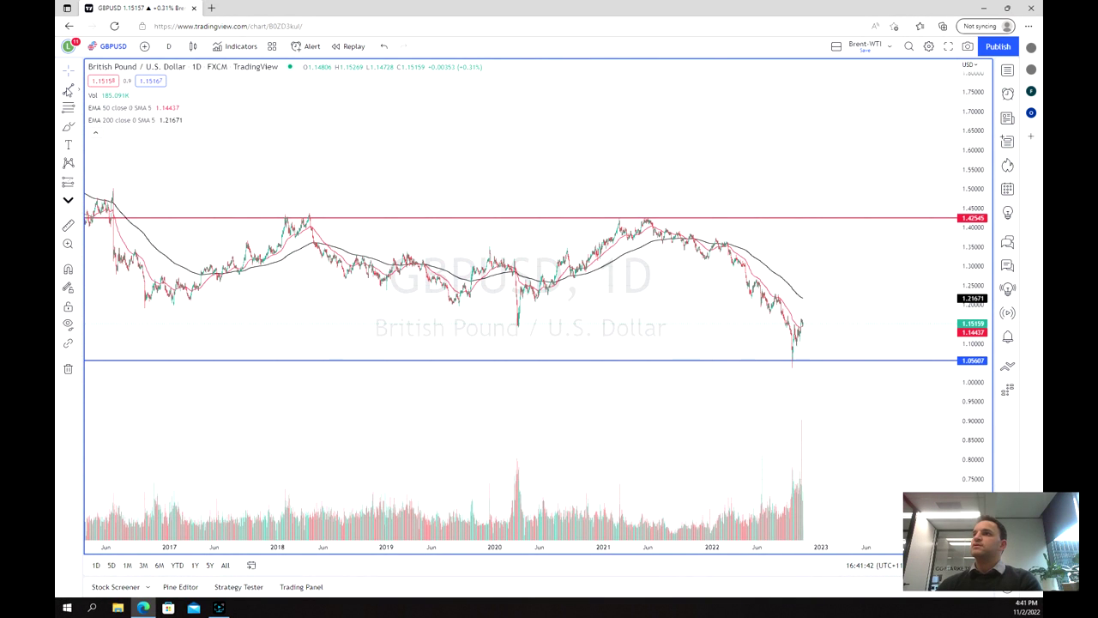
pyautogui.click(70, 90)
pyautogui.click(134, 215)
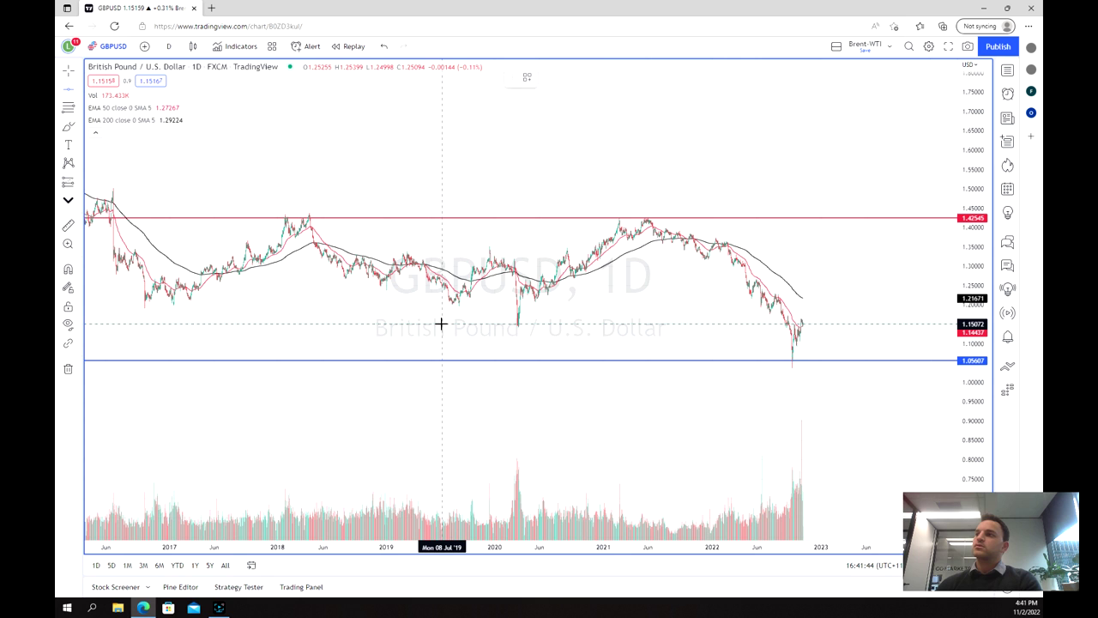
# Place a horizontal support line at the 2020 low, around 1.1441.
pyautogui.click(520, 326)
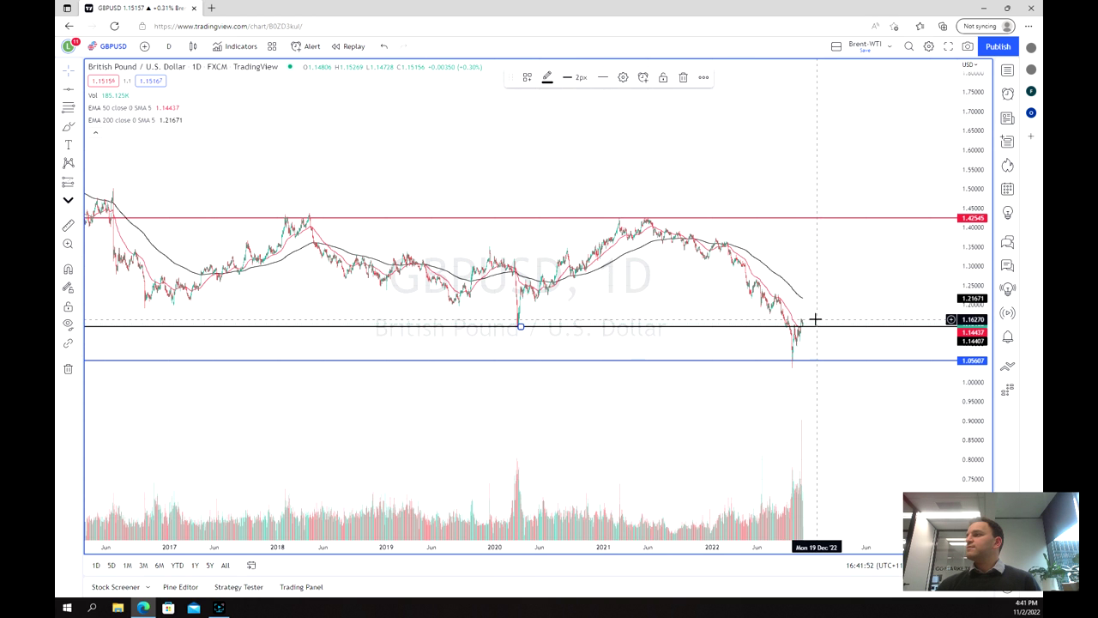
pyautogui.scroll(3, 807, 324)
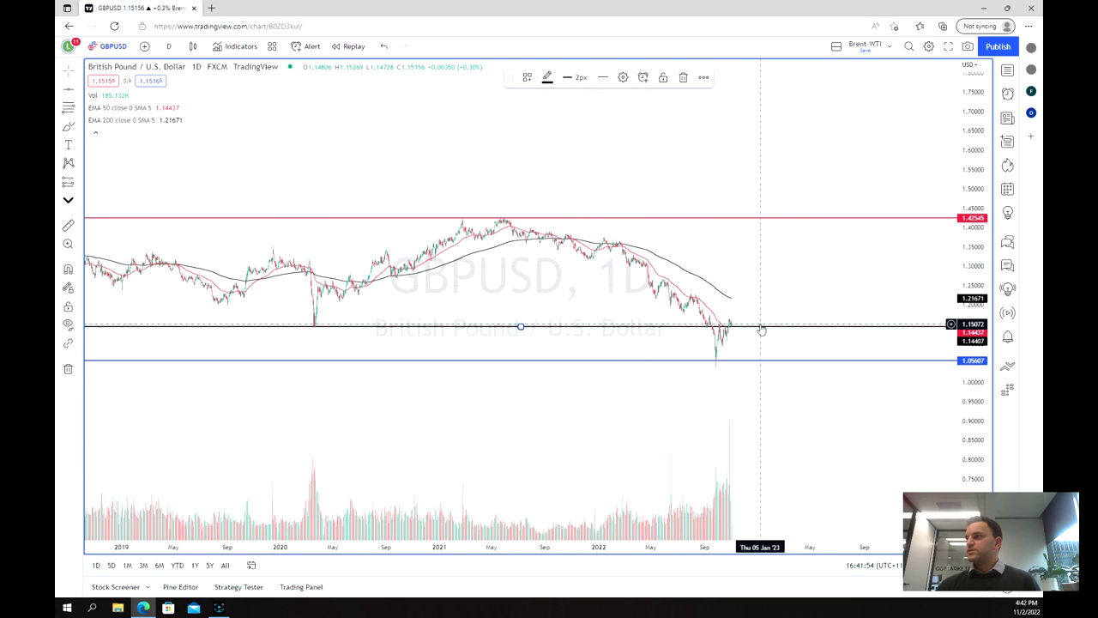
pyautogui.click(69, 129)
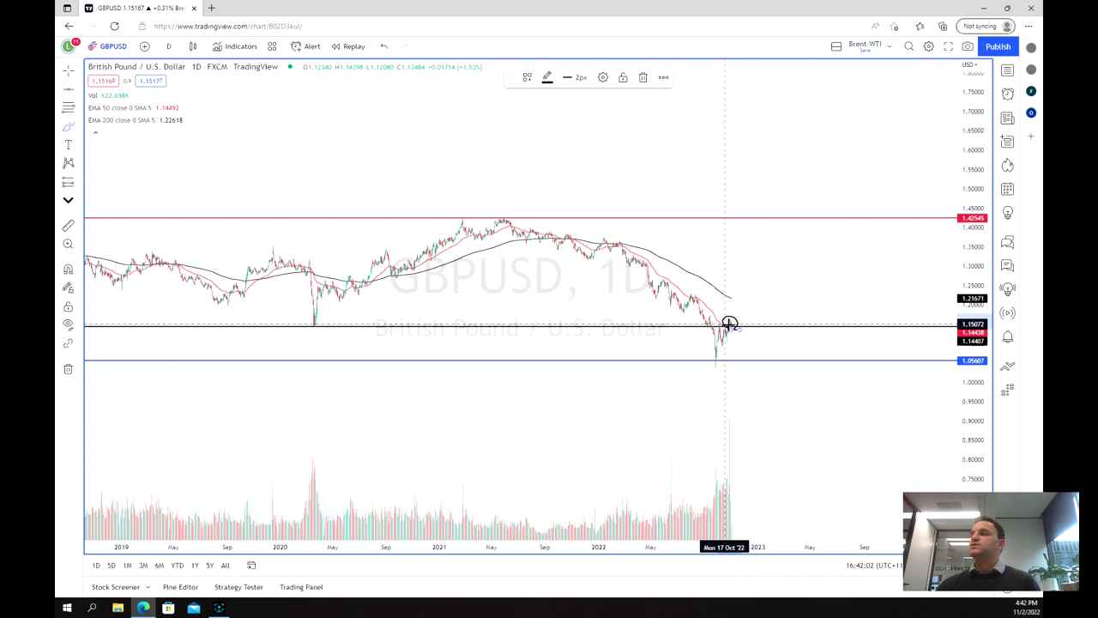
# Brush a circle at the latest candles and a dip-and-rally path up to the 1.4255 red level.
pyautogui.scroll(1, 727, 309)
pyautogui.moveTo(698, 306); pyautogui.dragTo(711, 302)
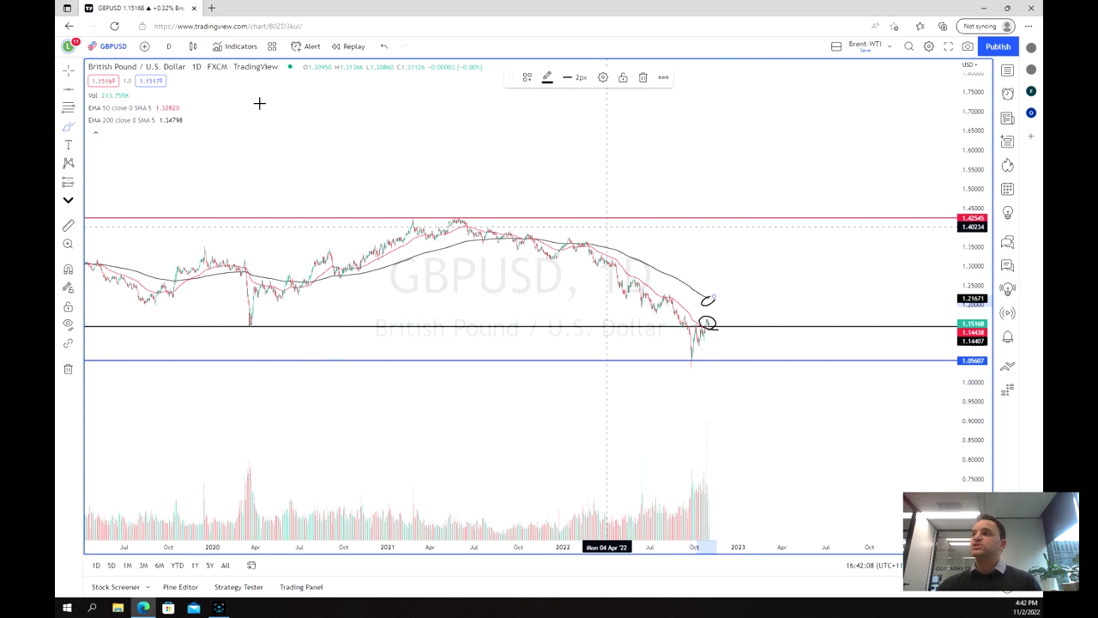
pyautogui.scroll(1, 688, 317)
pyautogui.scroll(1, 653, 315)
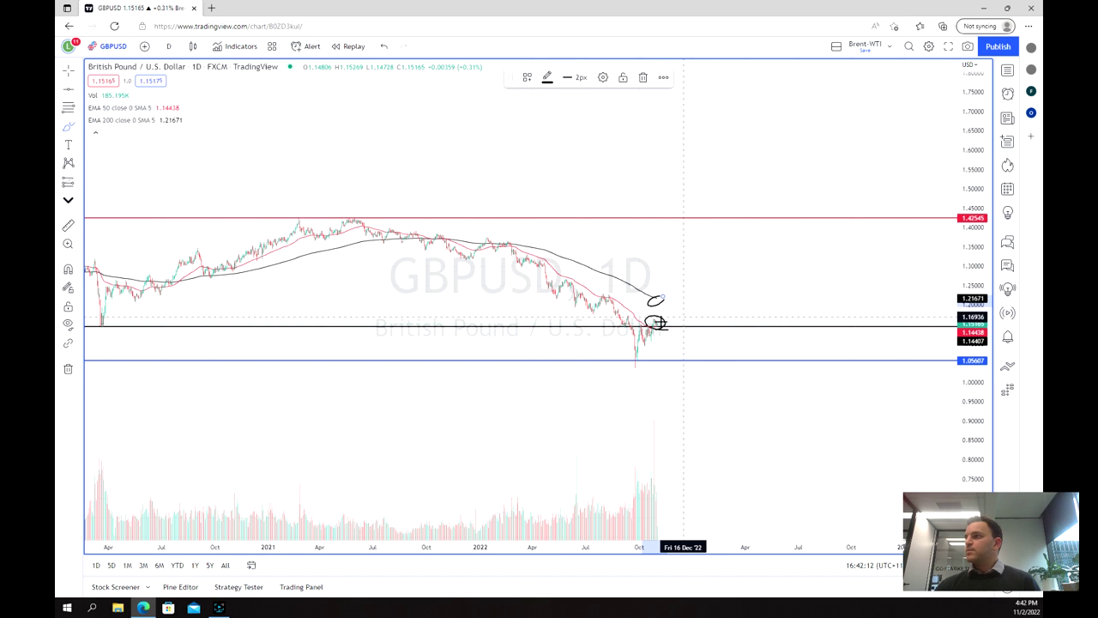
pyautogui.moveTo(658, 319)
pyautogui.mouseDown()
pyautogui.moveTo(677, 298)
pyautogui.moveTo(703, 321)
pyautogui.moveTo(796, 214)
pyautogui.mouseUp()
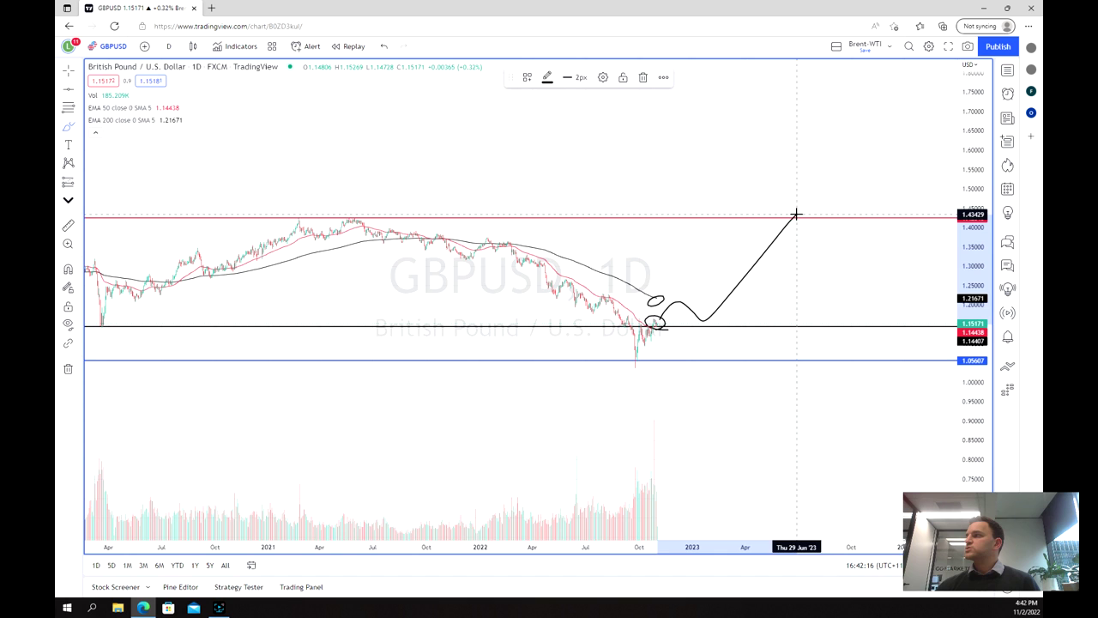
# Place a long position entering at the support line, target about 1.429, stop near 1.035.
pyautogui.click(68, 107)
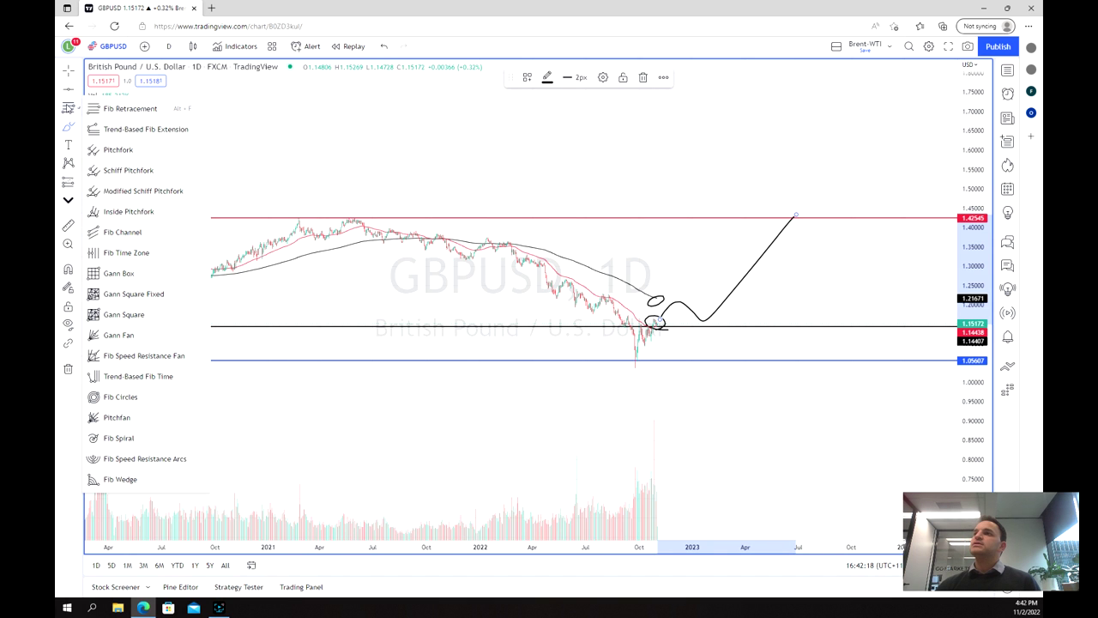
pyautogui.click(68, 182)
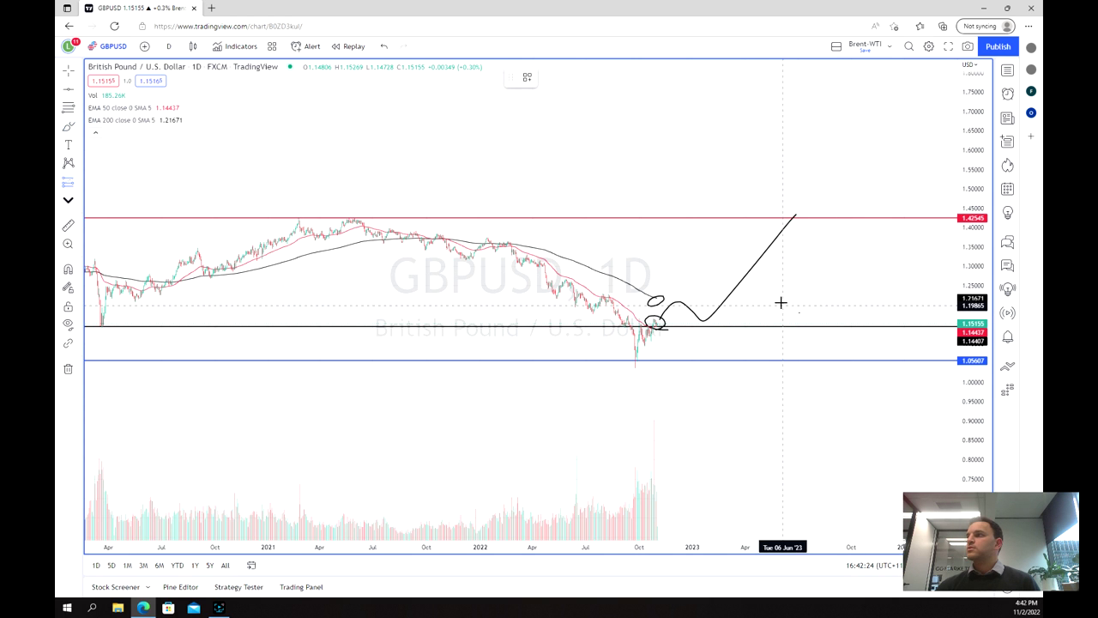
pyautogui.click(831, 303)
pyautogui.moveTo(823, 294); pyautogui.dragTo(761, 316)
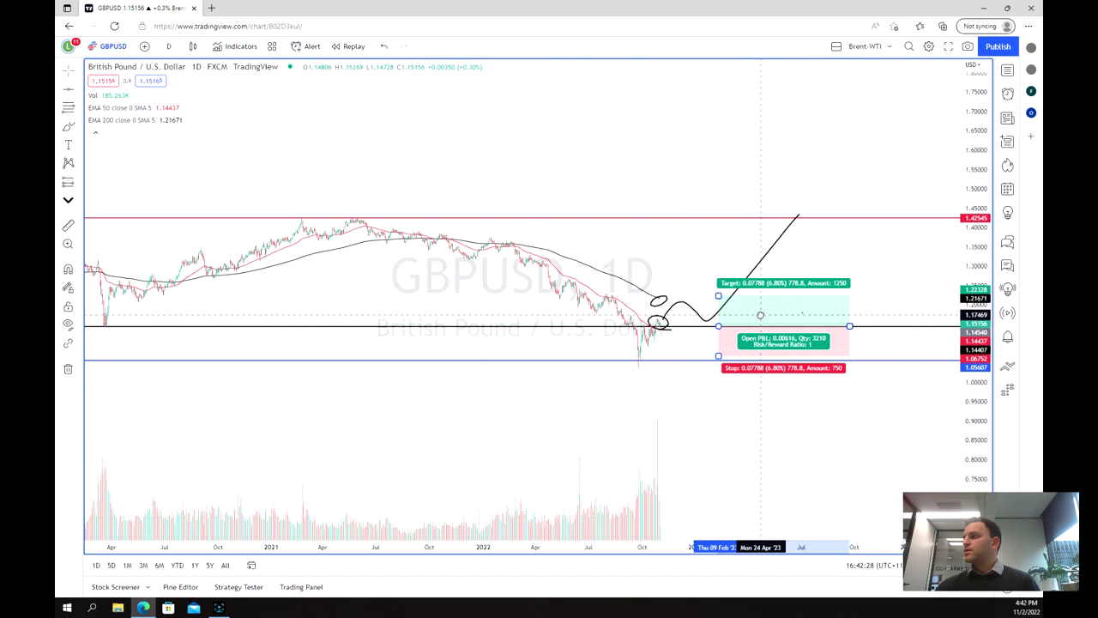
pyautogui.moveTo(721, 296); pyautogui.dragTo(718, 216)
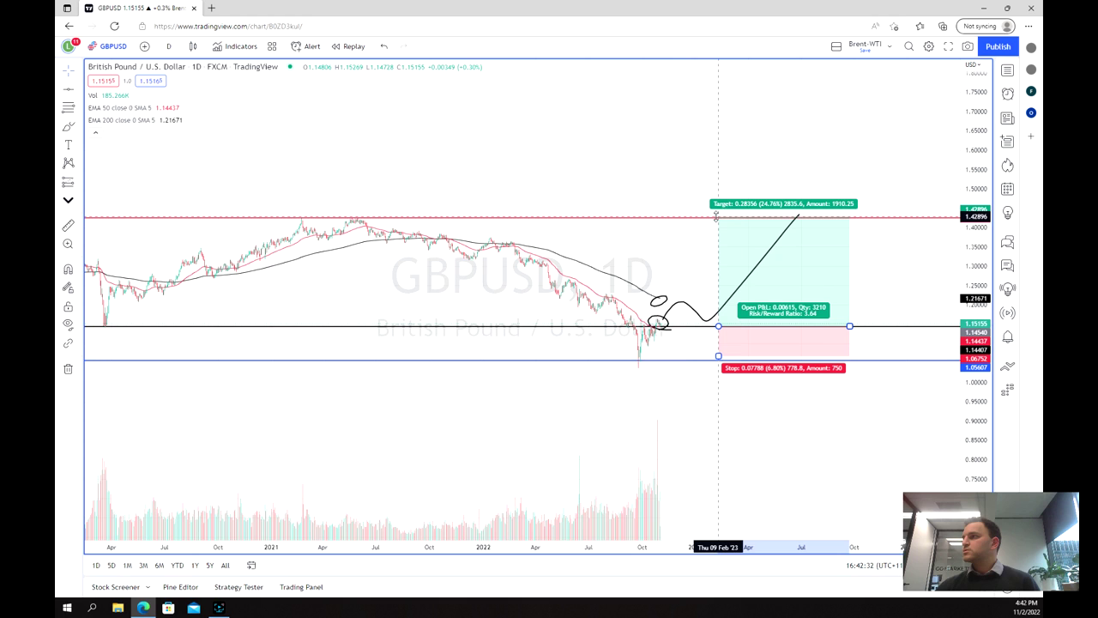
pyautogui.moveTo(718, 355); pyautogui.dragTo(722, 369)
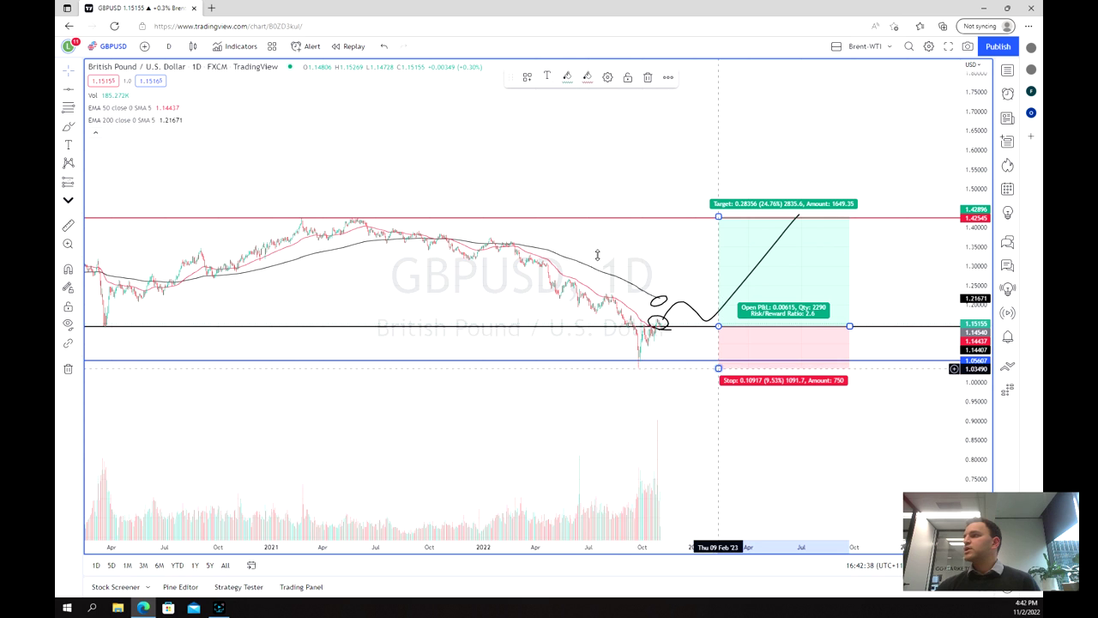
pyautogui.scroll(1, 642, 238)
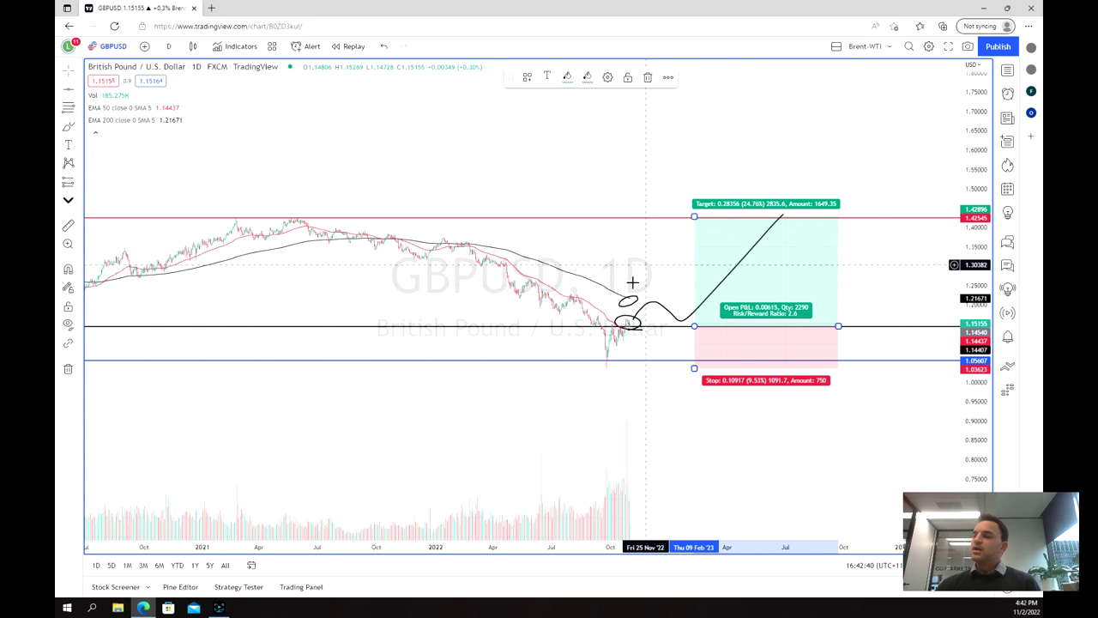
pyautogui.scroll(-3, 633, 285)
pyautogui.scroll(-1, 573, 304)
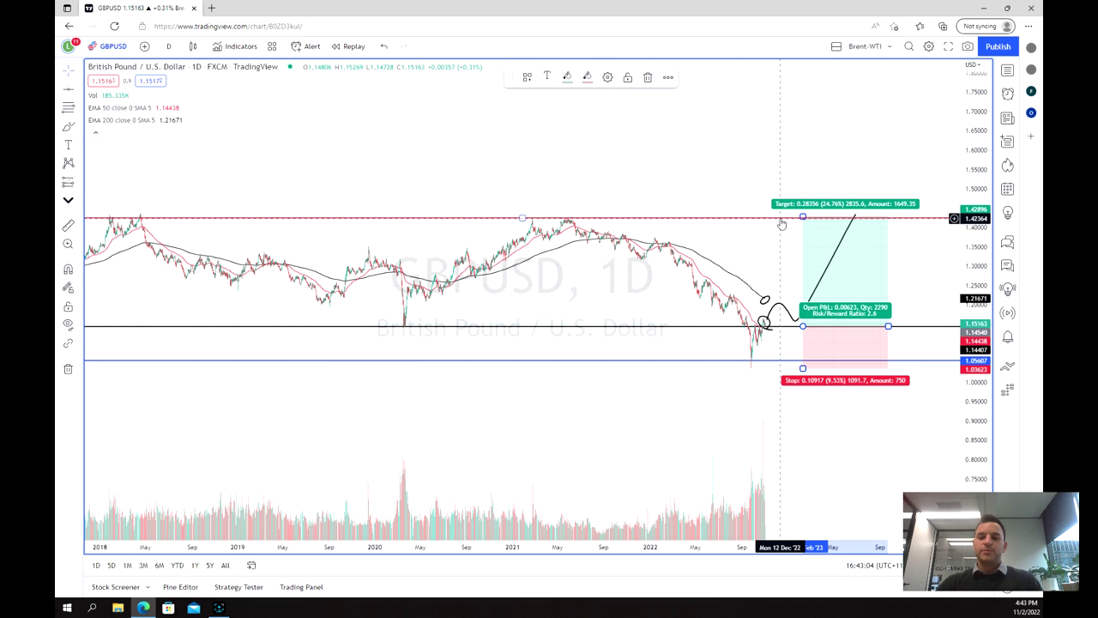
pyautogui.scroll(2, 728, 197)
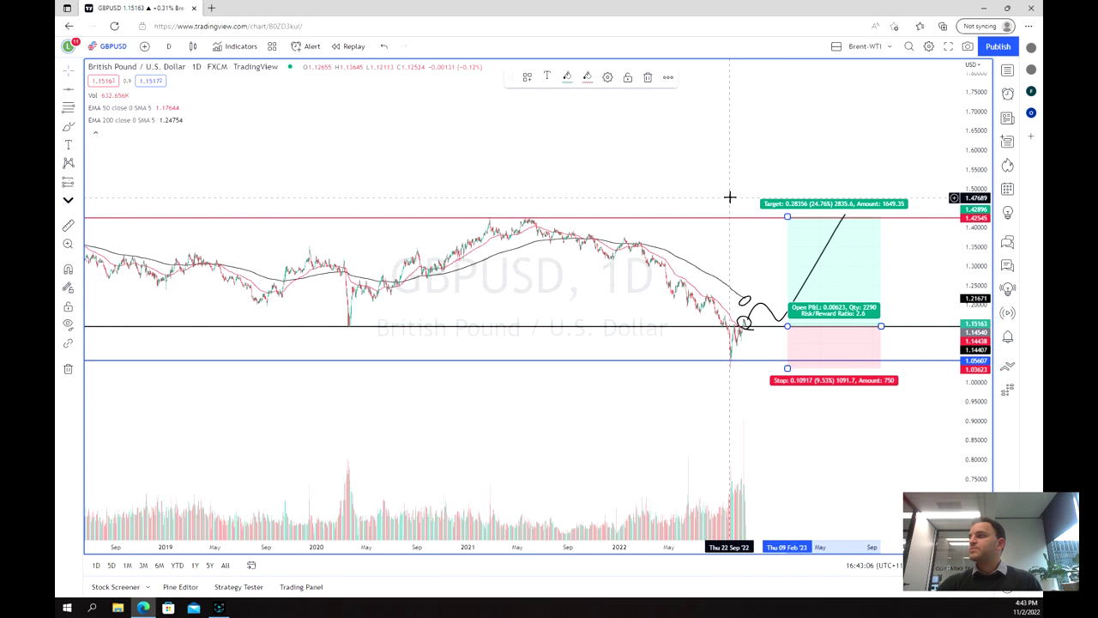